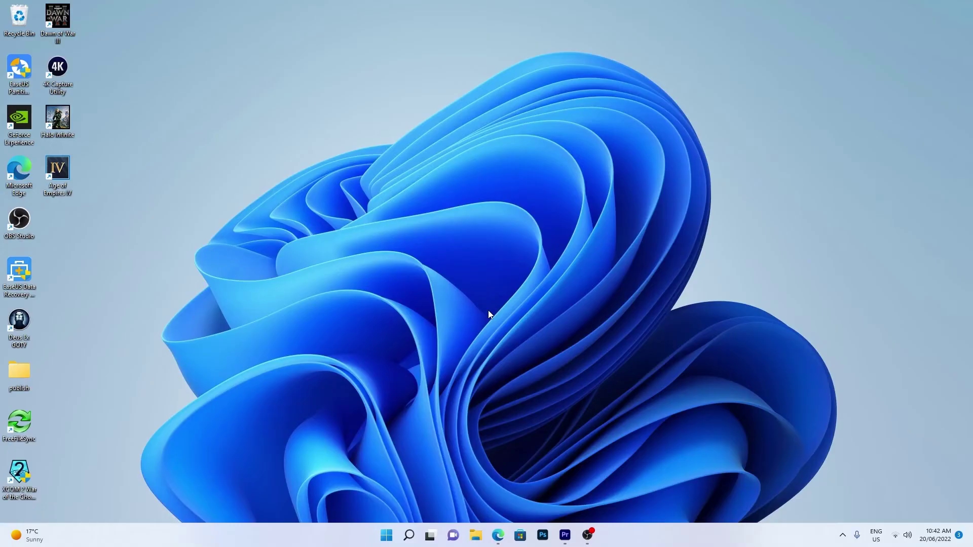
Launch Disk Management from the Win+X menu and maximize it to show Disks 0, 1 and 3.
right_click(385, 535)
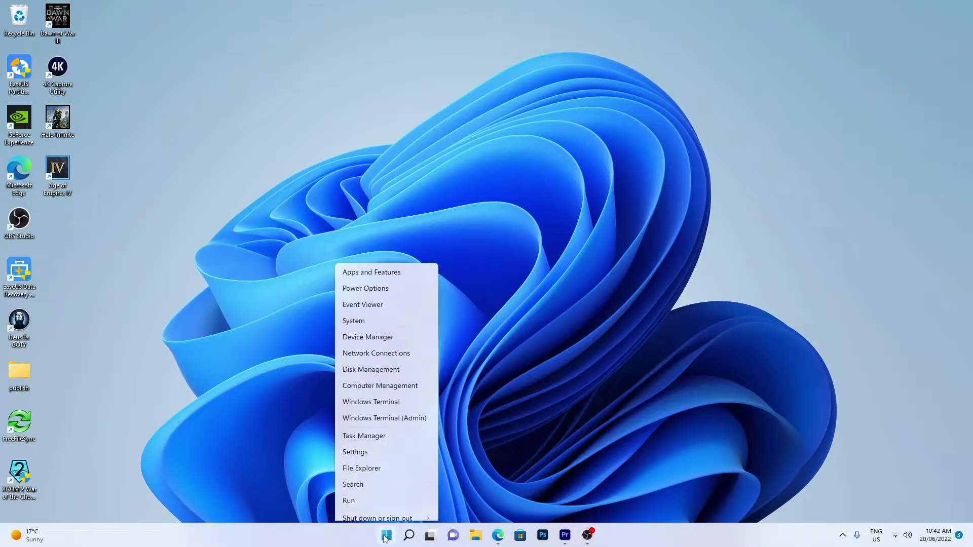
left_click(403, 346)
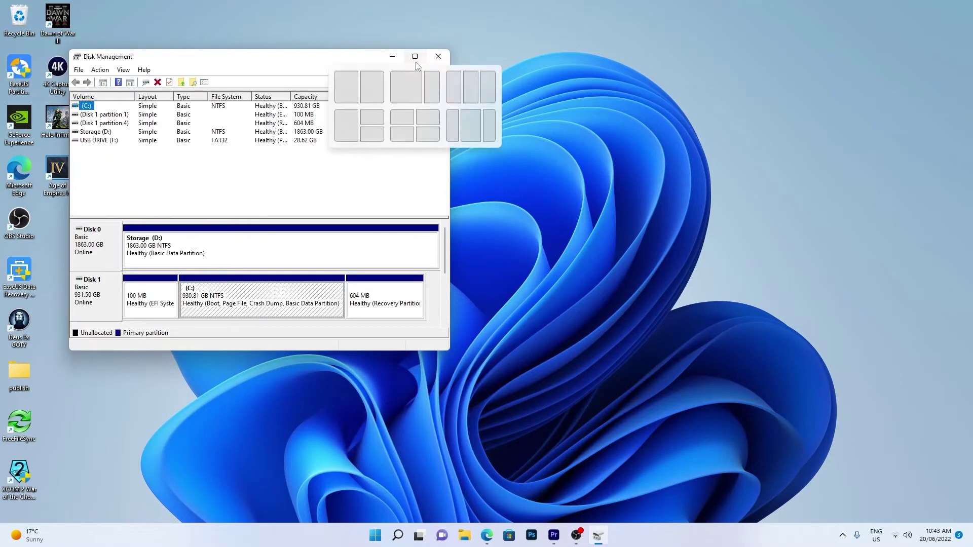
left_click(414, 56)
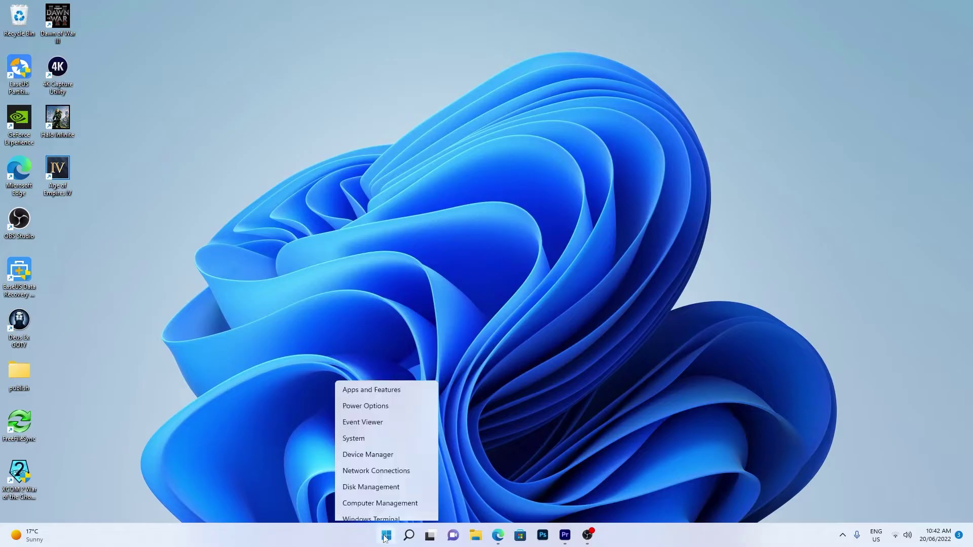
Open Disk Management from the Win+X menu to view the 28.65 GB RAW Disk 2.
left_click(403, 346)
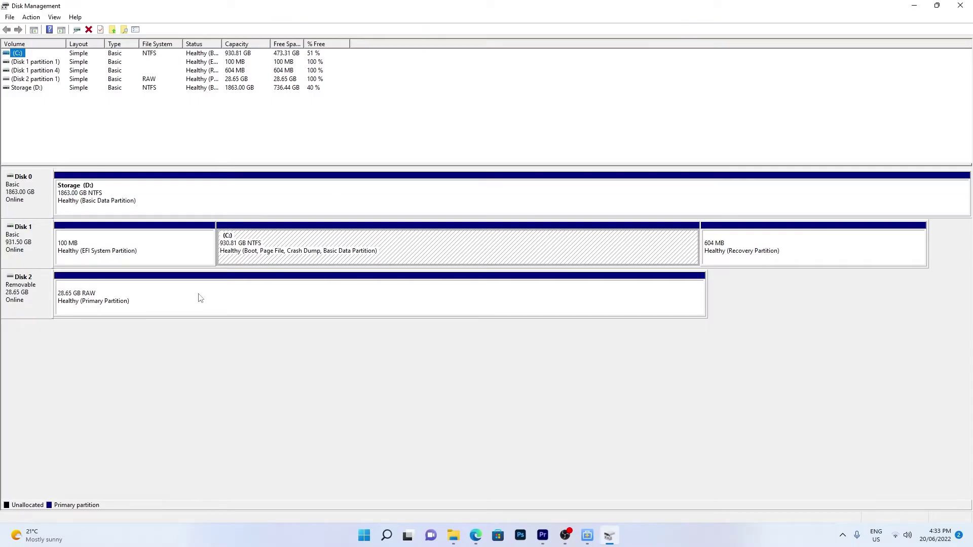
Quick-format the Disk 2 RAW partition as NTFS labelled New Volume, confirming the erase warning.
right_click(225, 304)
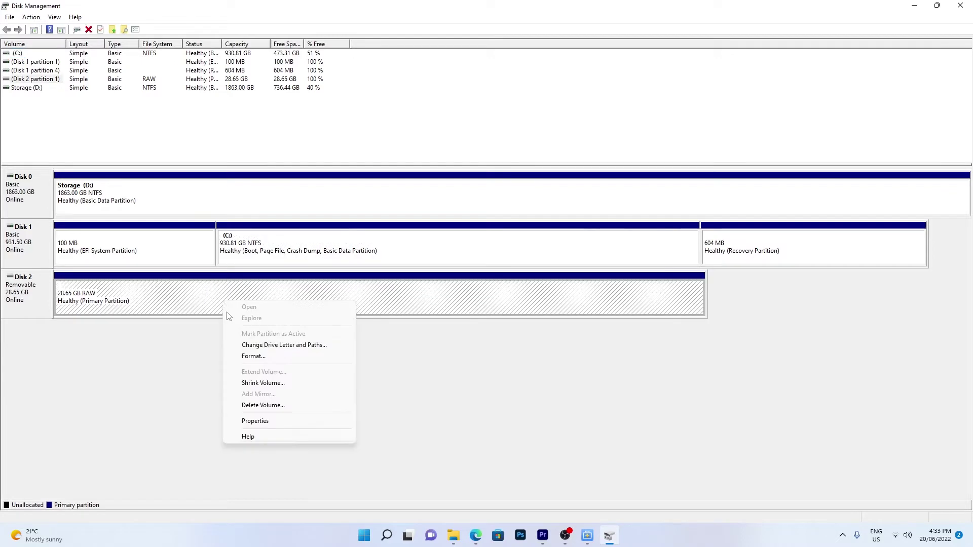
left_click(245, 357)
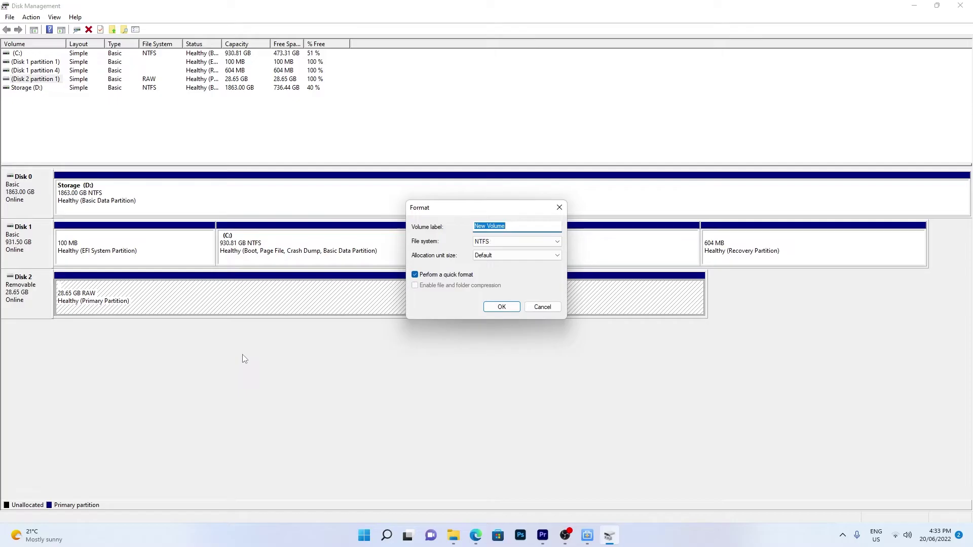
left_click(501, 307)
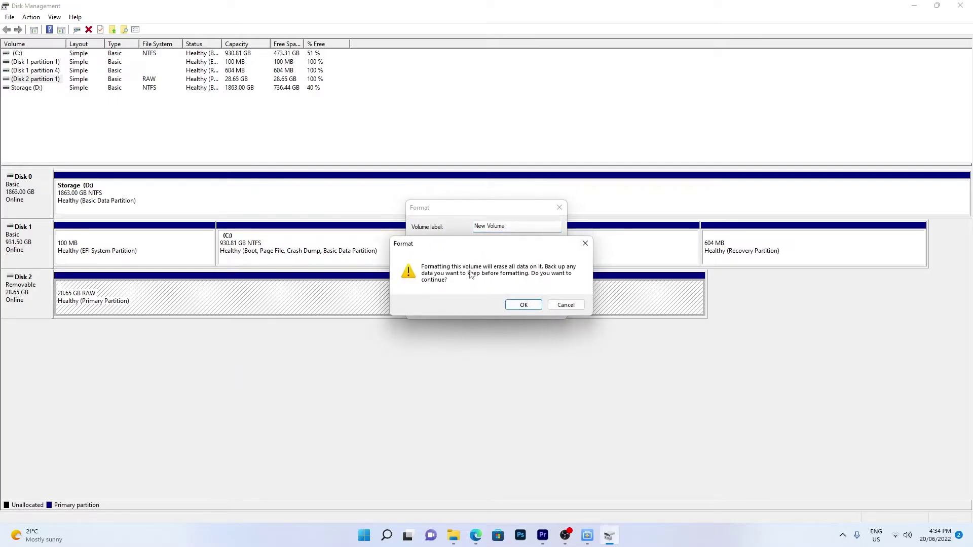
left_click(522, 305)
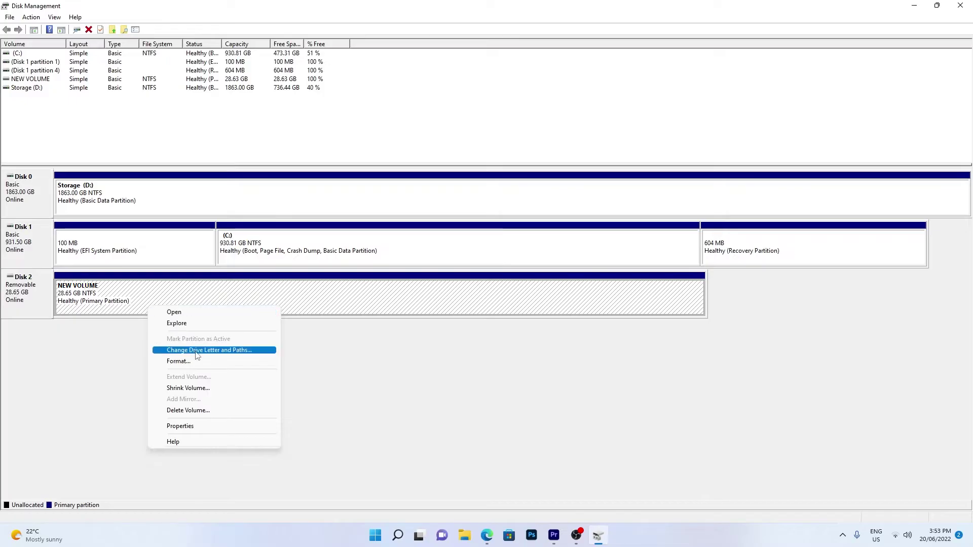
Change NEW VOLUME's drive letter from E to F.
left_click(197, 351)
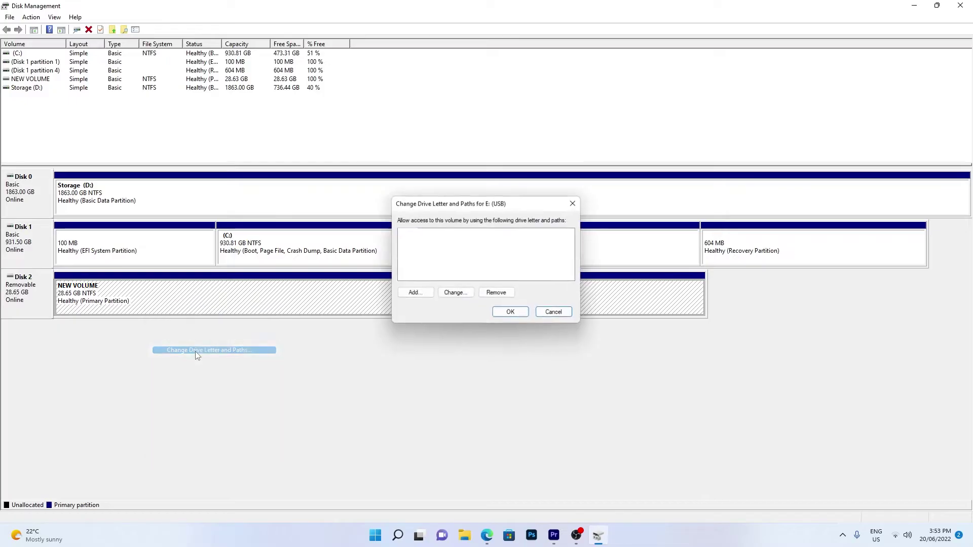
left_click(470, 294)
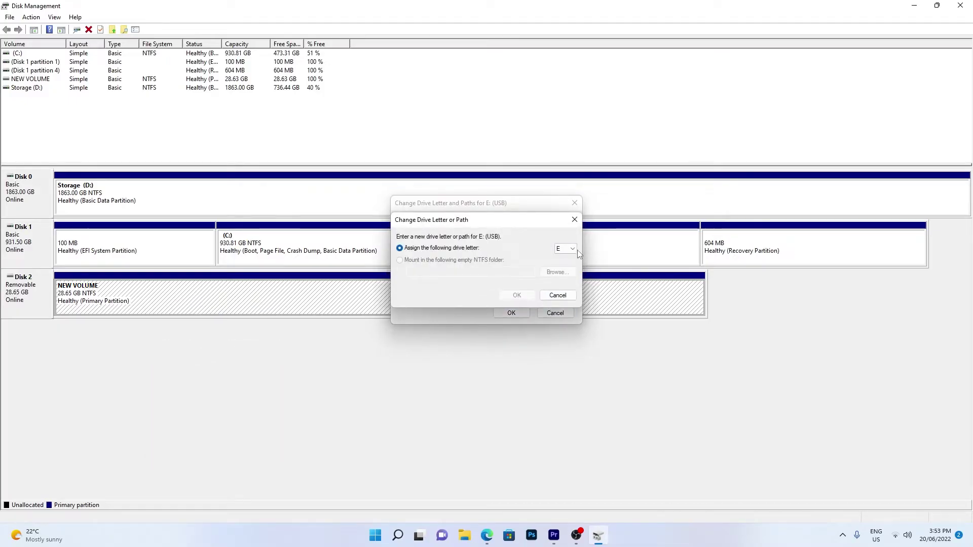
left_click(573, 250)
left_click(565, 278)
left_click(517, 295)
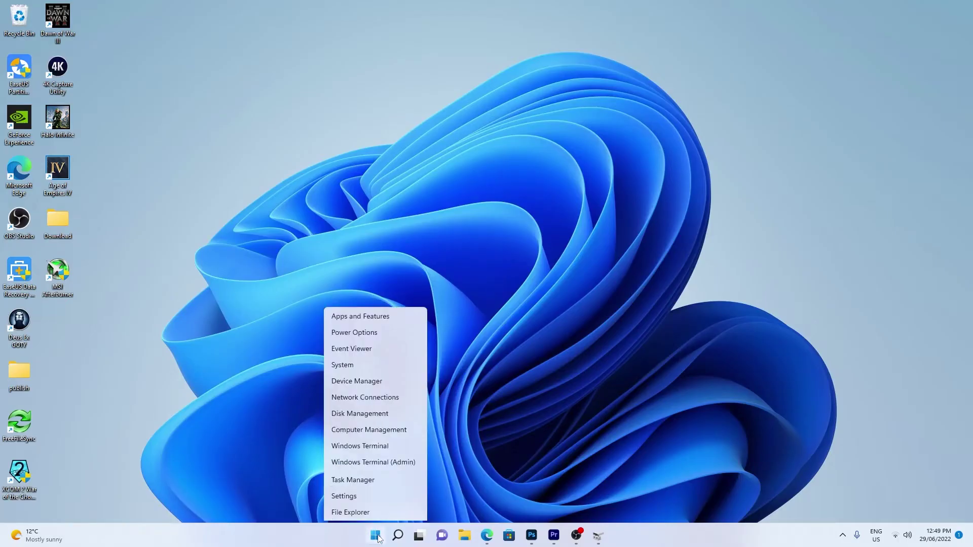
Open Disk Management and initialize the 238.47 GB Disk 2 with the GPT partition style.
left_click(367, 347)
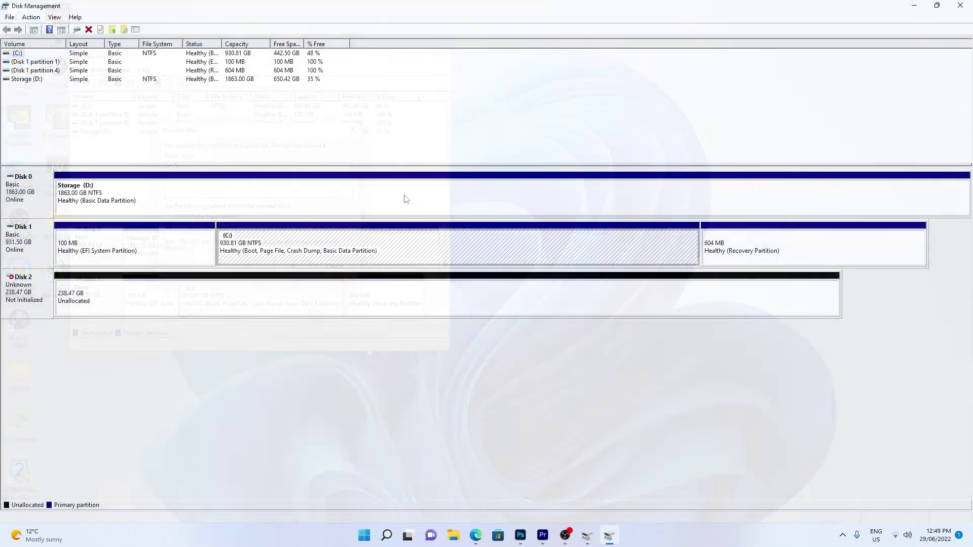
right_click(34, 293)
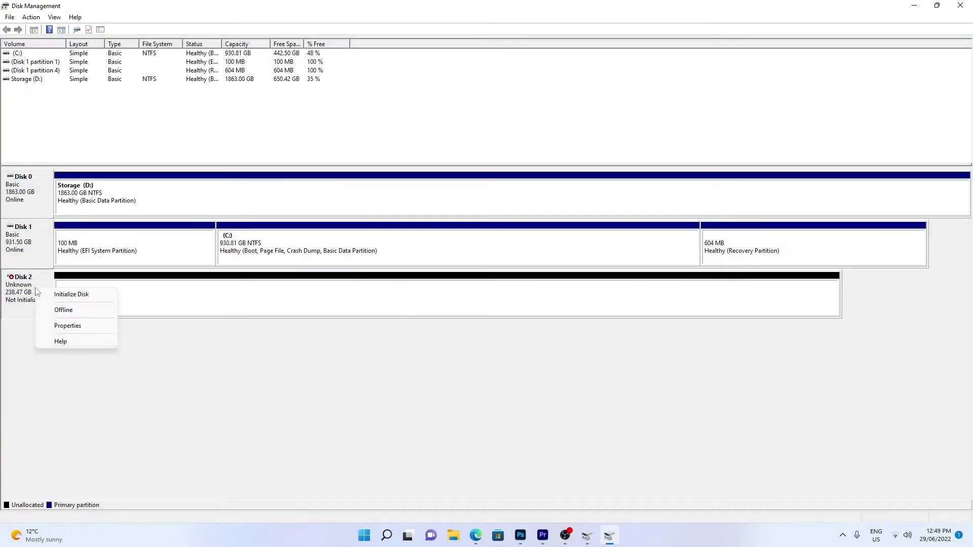
left_click(59, 296)
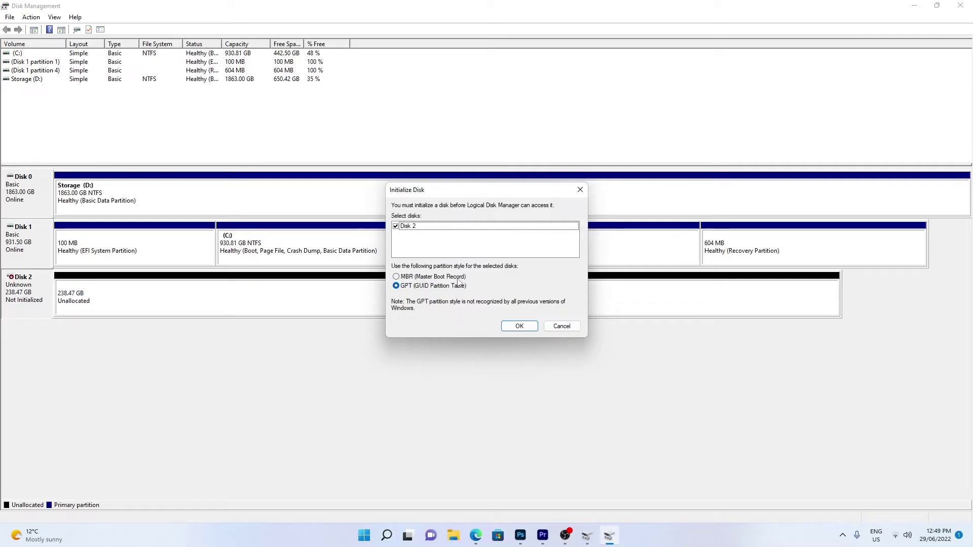
left_click(520, 326)
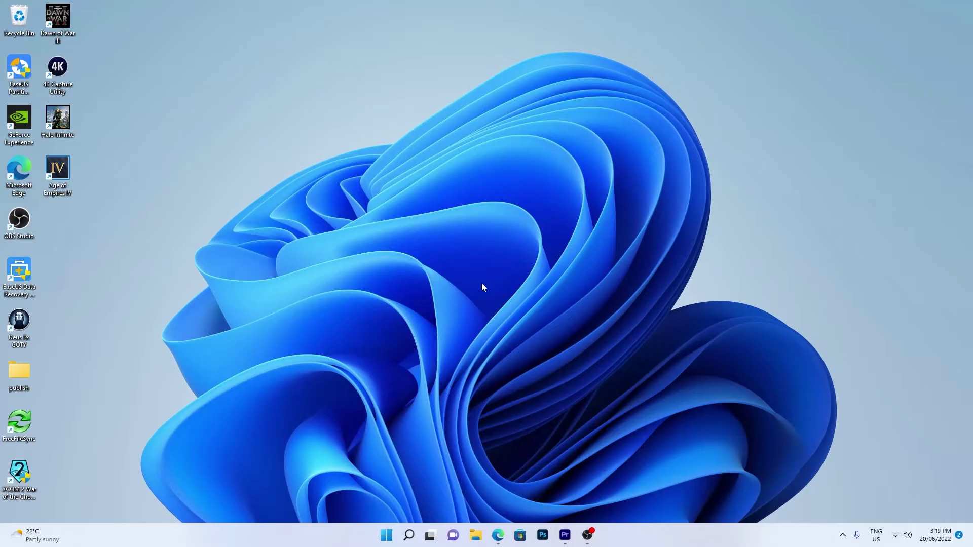
Open Disk Management maximized, then download the EaseUS Data Recovery Wizard free trial.
right_click(388, 536)
left_click(387, 347)
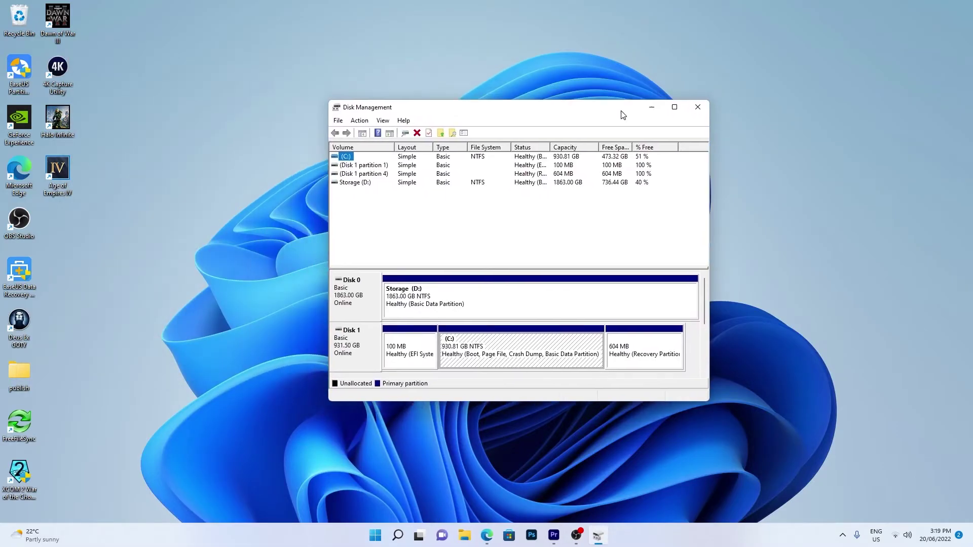
left_click(710, 103)
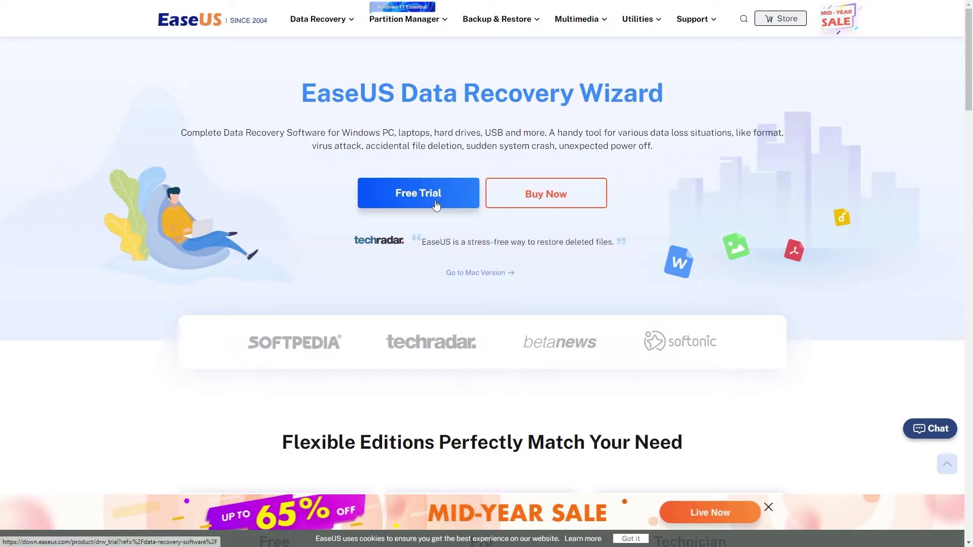
left_click(435, 205)
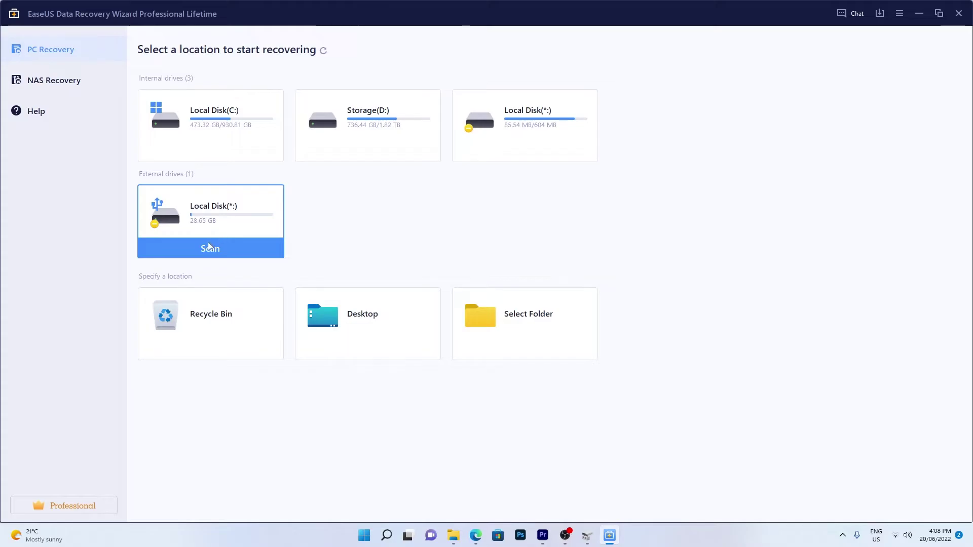
Scan the 28.65 GB external drive for lost files and check the file type filter.
left_click(205, 246)
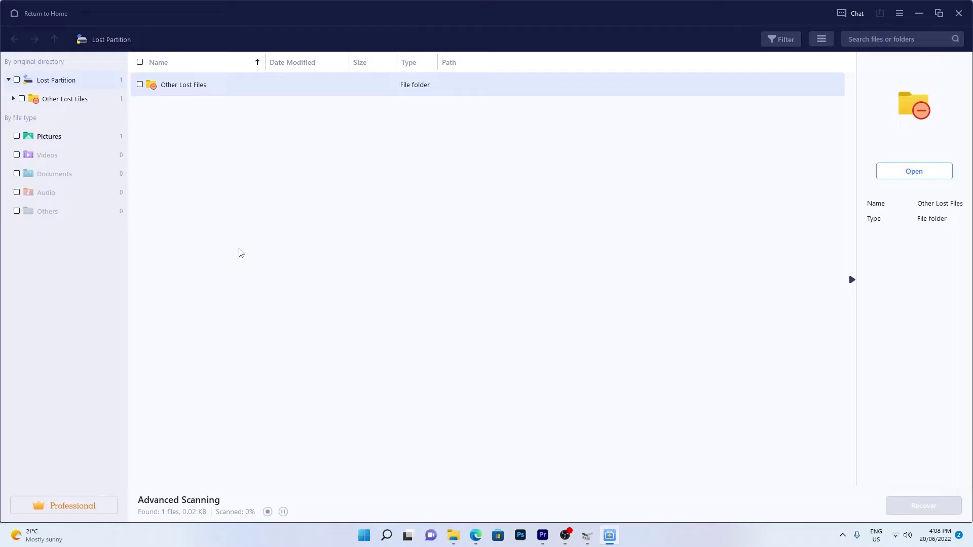
left_click(781, 44)
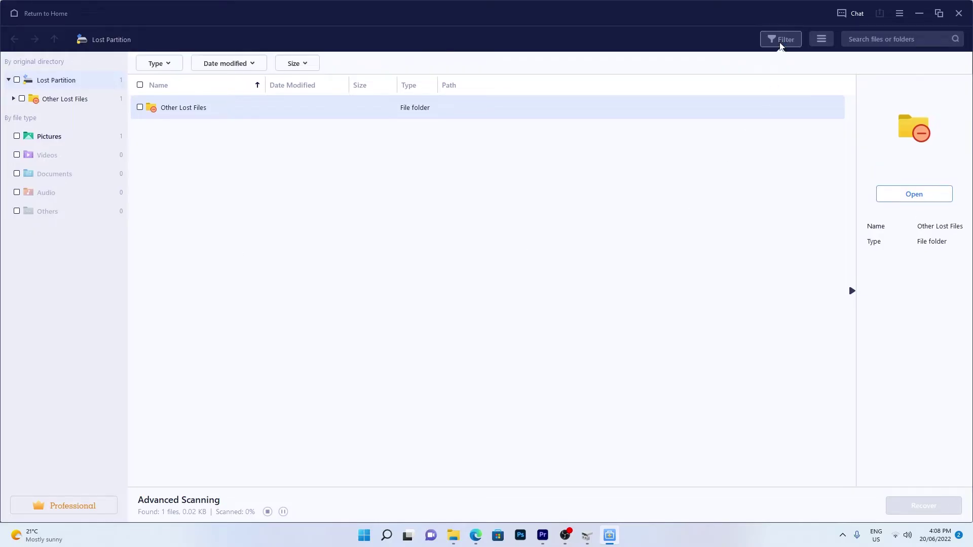
left_click(159, 64)
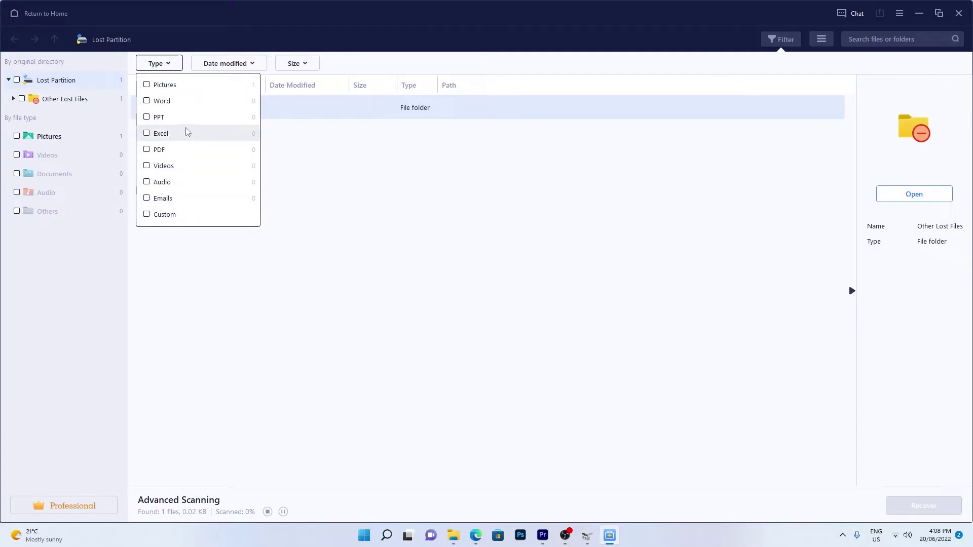
left_click(323, 140)
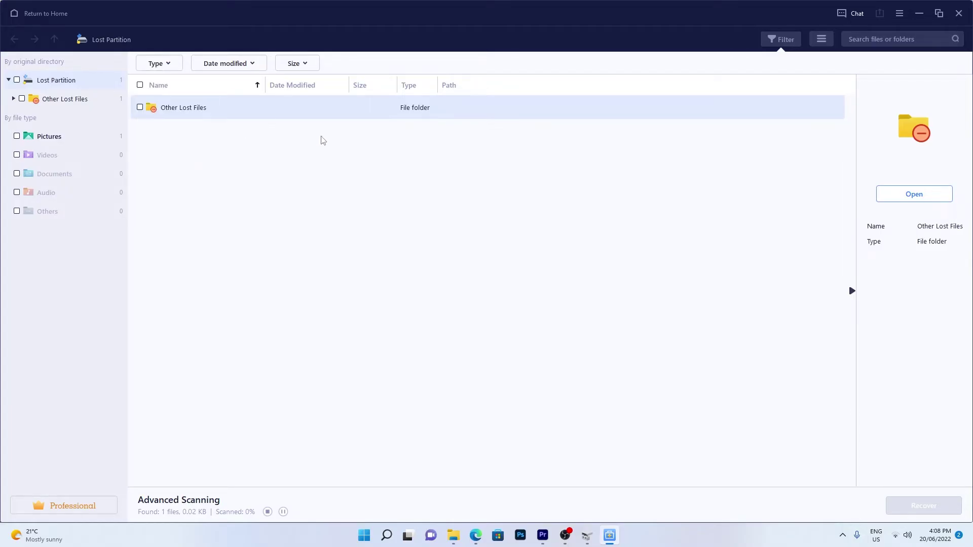
Browse Other Lost Files > Files Lost Original Name > cur and select Lost Name File (1).cur.
double_click(253, 111)
double_click(253, 112)
double_click(253, 112)
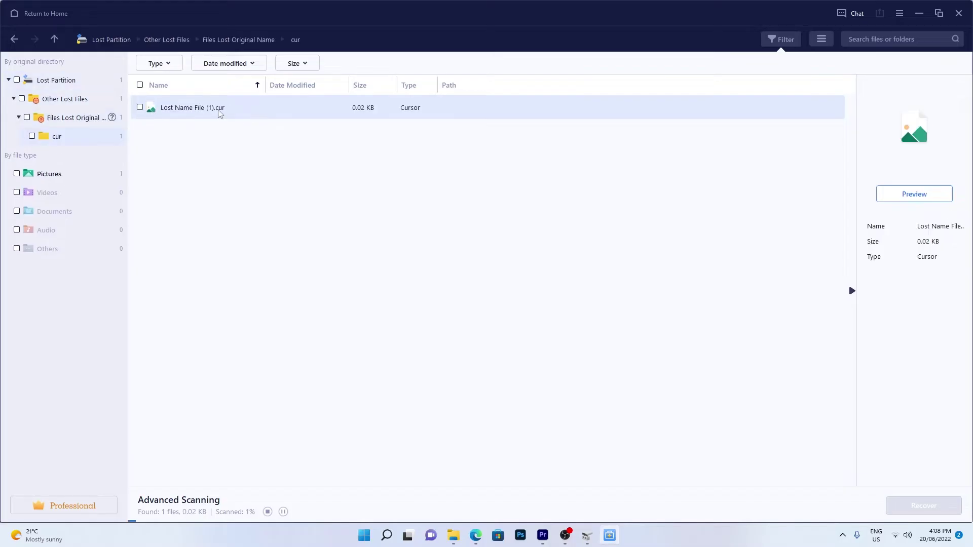
right_click(218, 111)
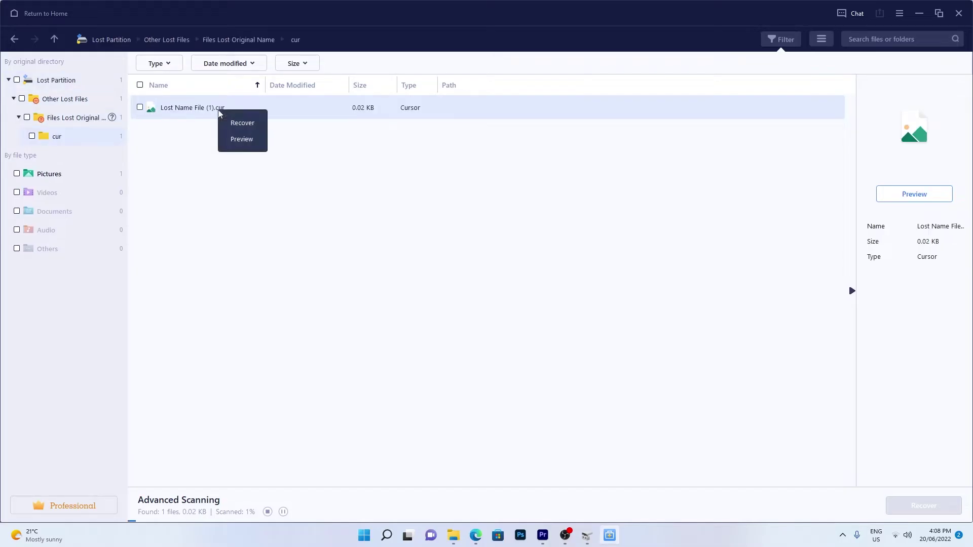
Recover Lost Name File (1).cur to the Desktop and close the resulting Recovered folder window.
left_click(243, 124)
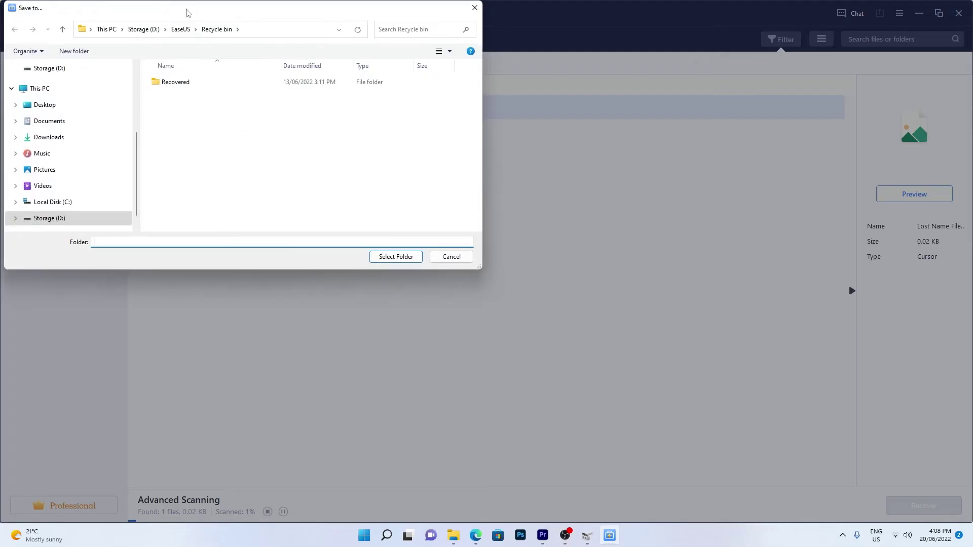
left_click_drag(187, 12, 382, 89)
scroll(300, 213, "up", 1)
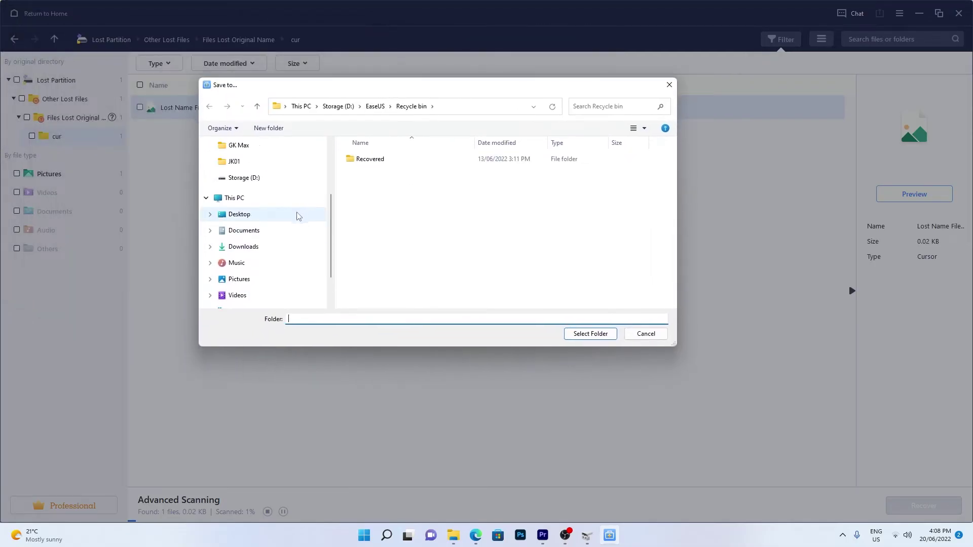
left_click(239, 215)
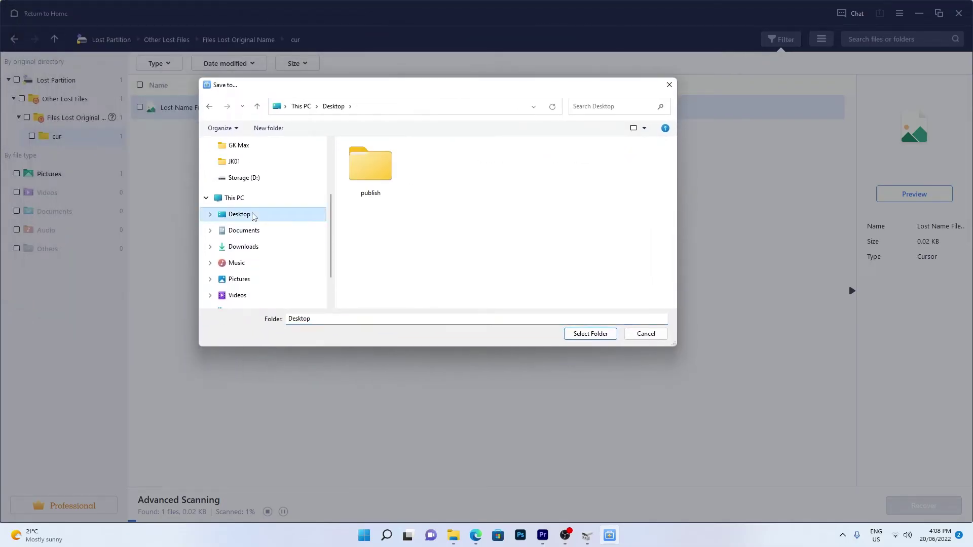
left_click(595, 337)
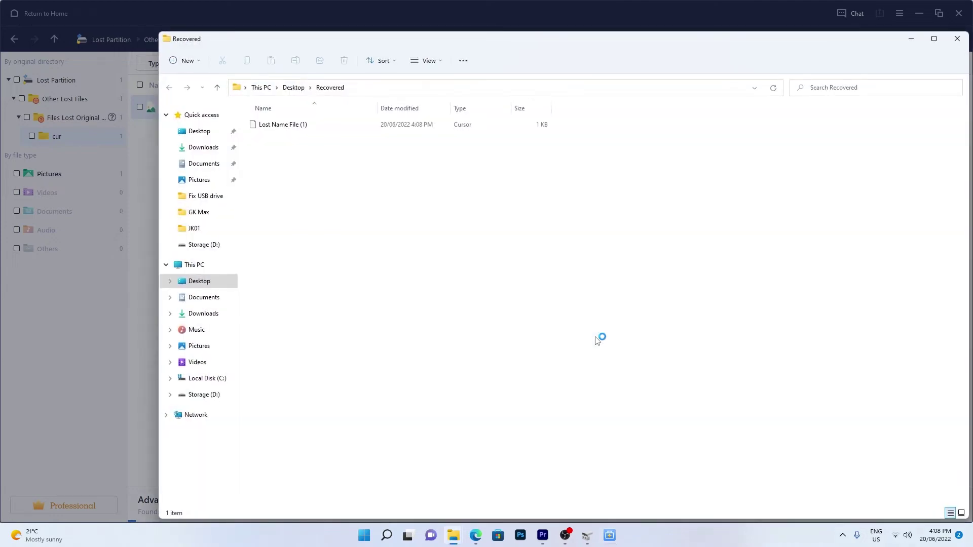
left_click(956, 39)
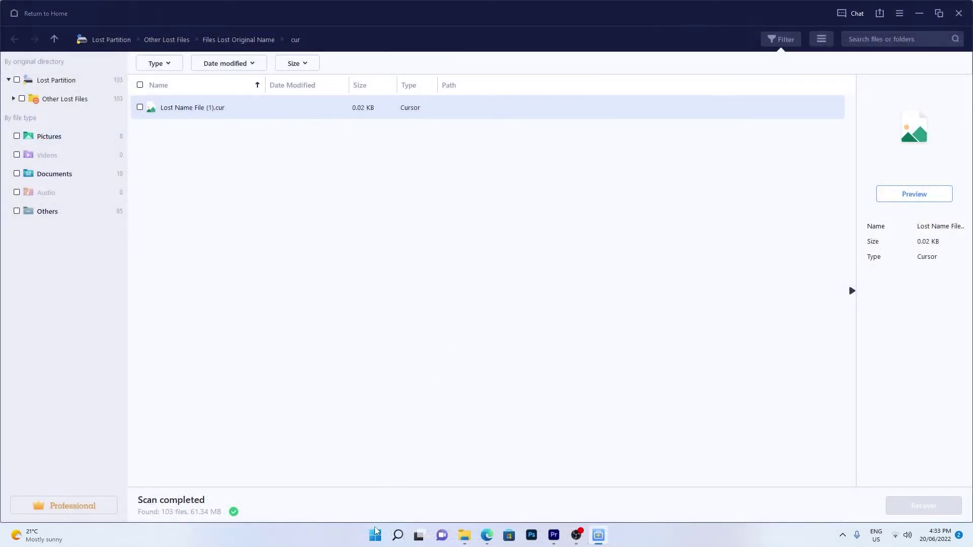
Create a 28.65 GB NTFS simple volume labelled USB with letter E on Disk 2's unallocated space.
right_click(376, 531)
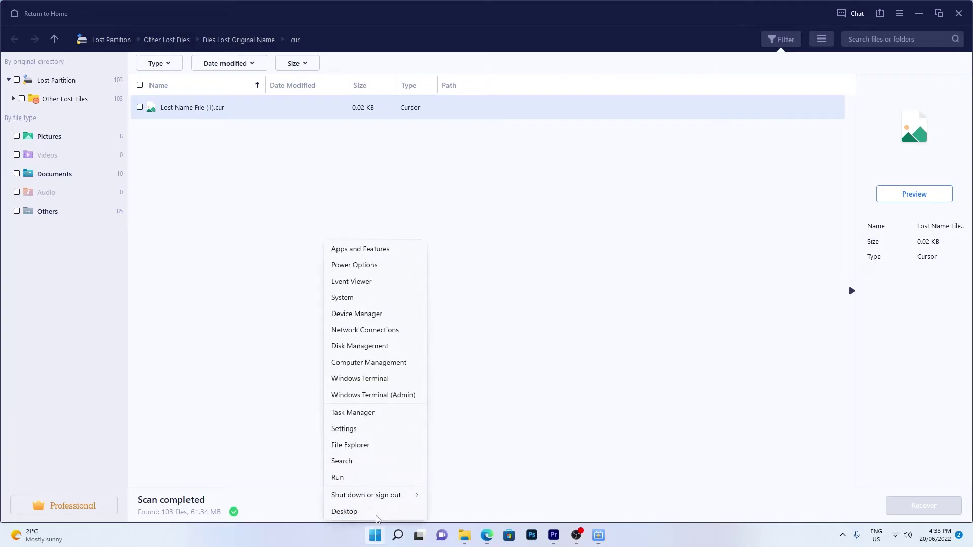
left_click(376, 347)
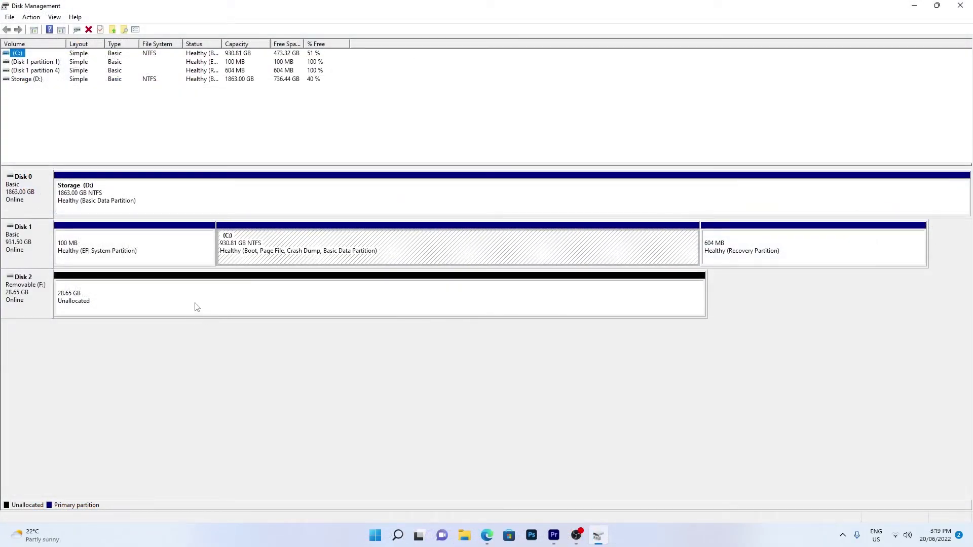
right_click(196, 307)
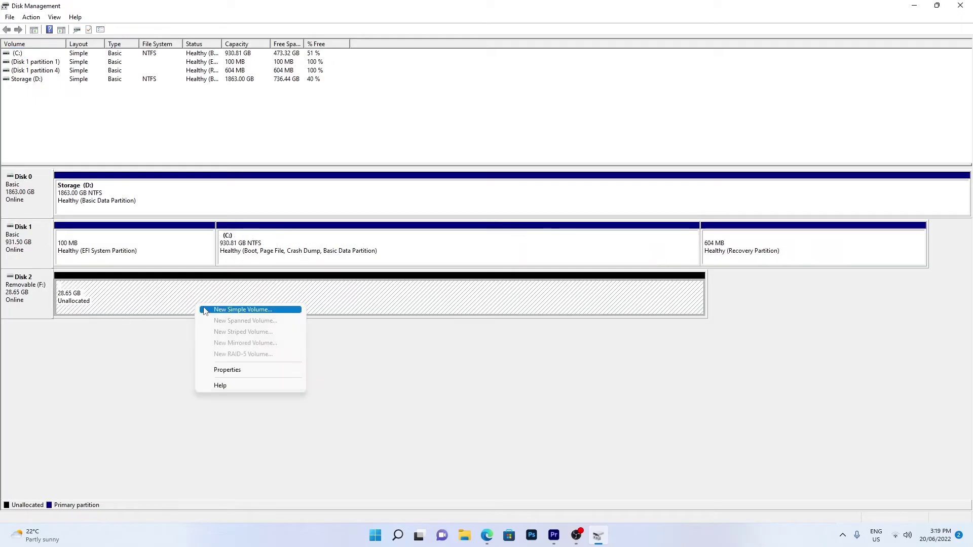
left_click(209, 310)
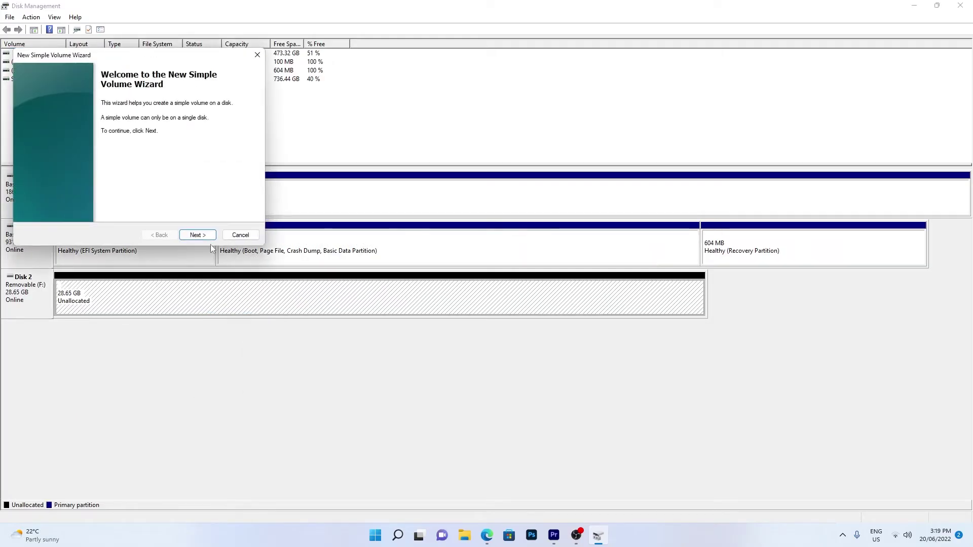
left_click(196, 235)
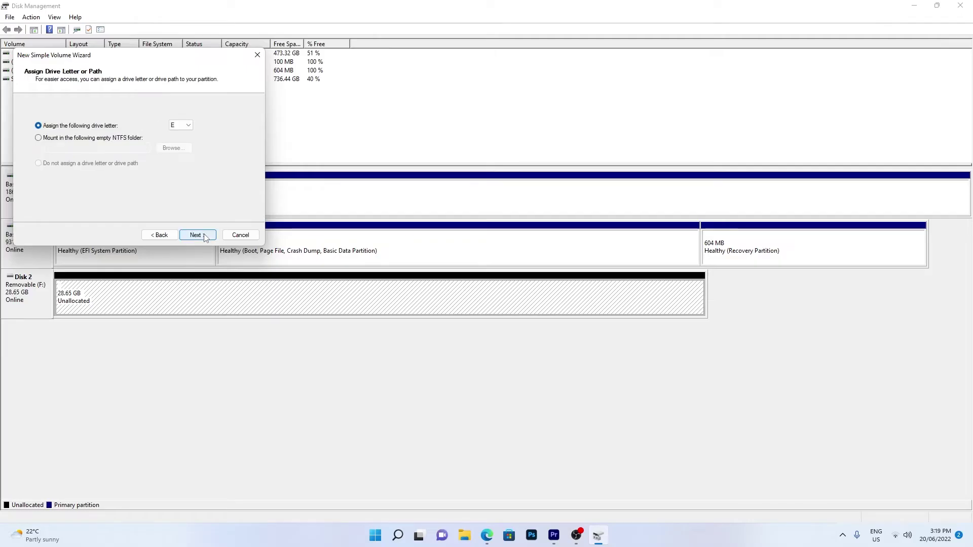
left_click(196, 235)
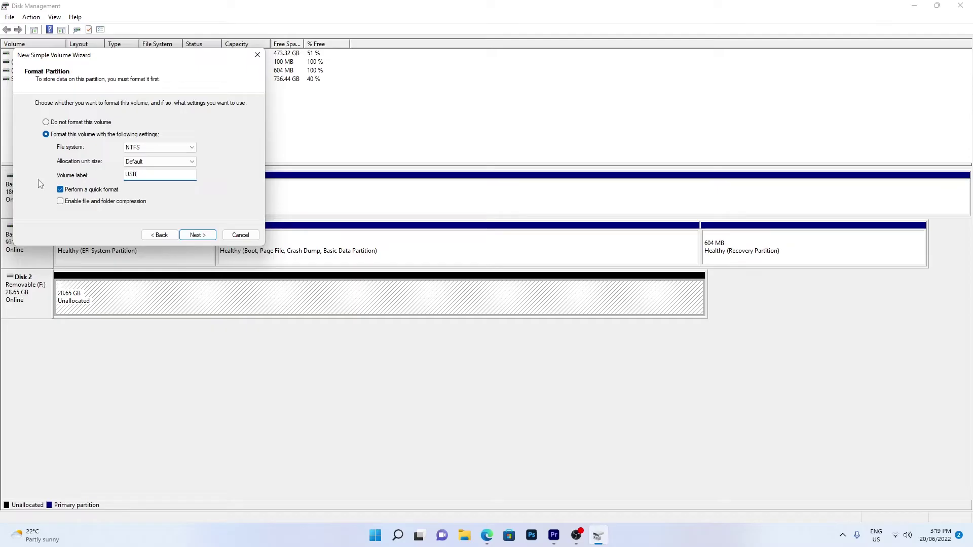
left_click(202, 236)
left_click(198, 235)
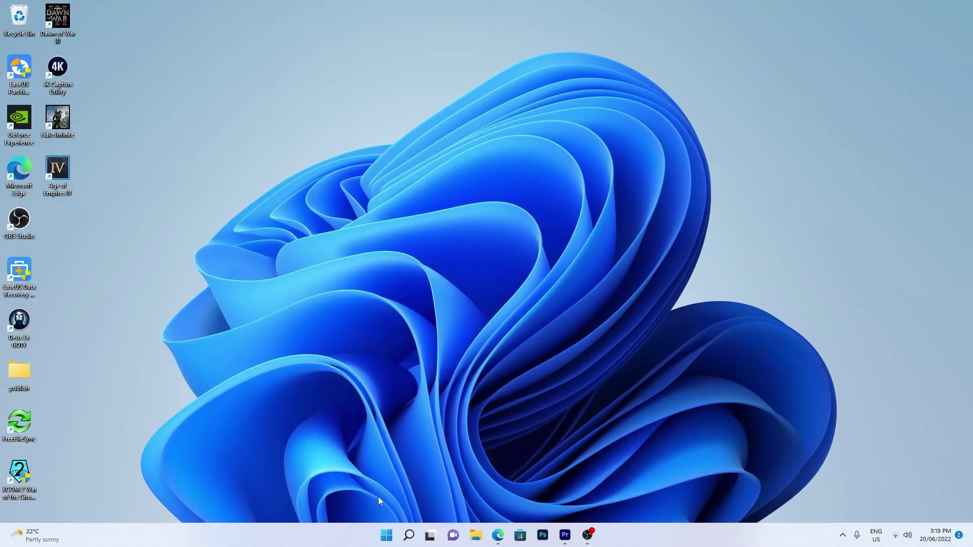
Open Disk Management and reassign NEW VOLUME from drive letter F to G.
right_click(387, 538)
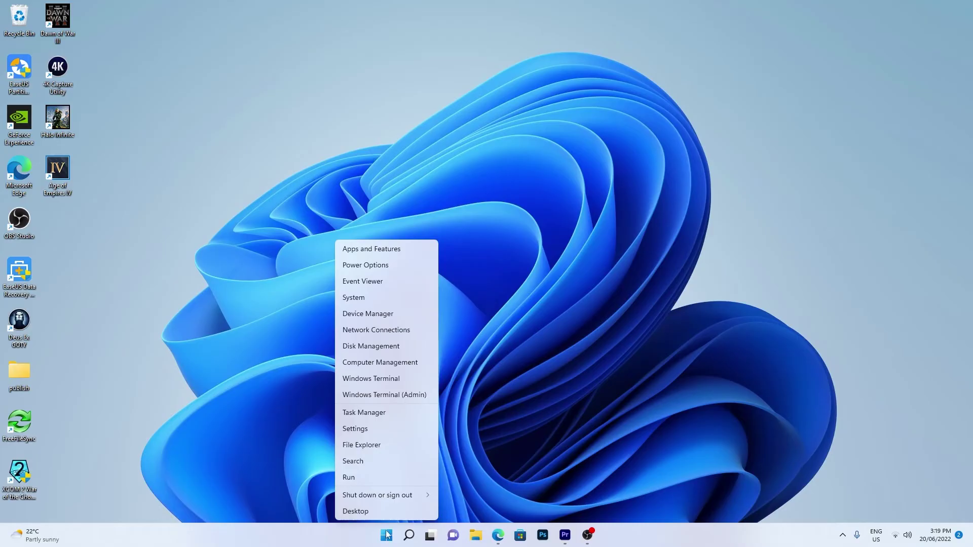
left_click(389, 346)
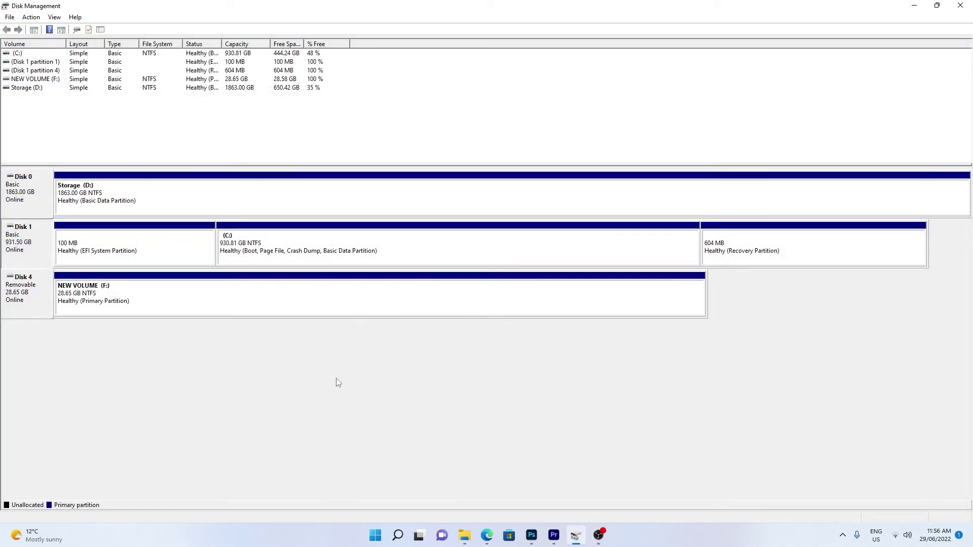
right_click(331, 302)
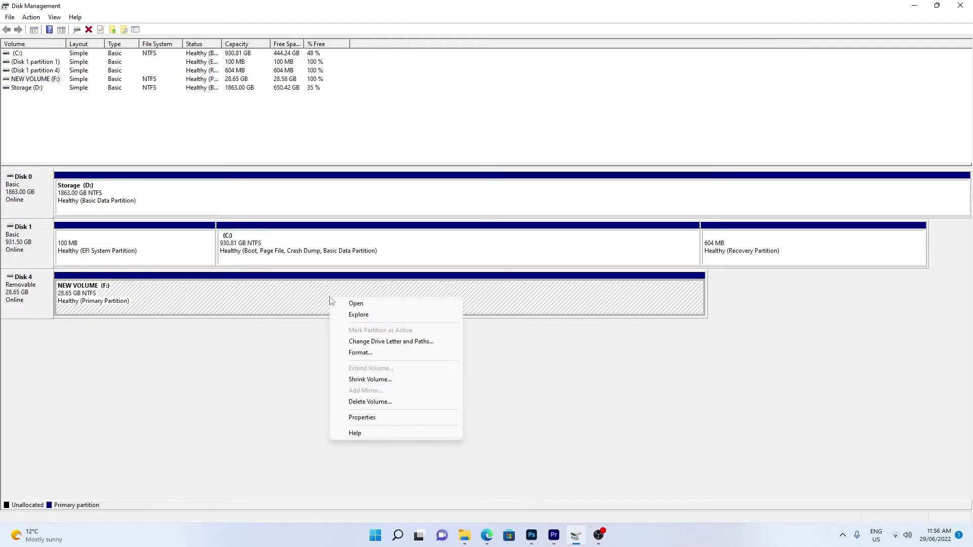
left_click(363, 342)
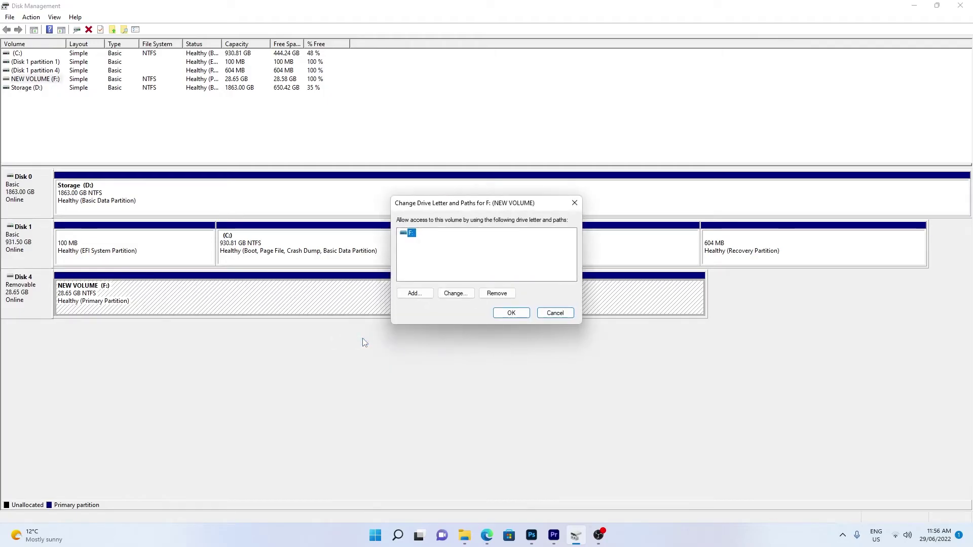
left_click(455, 293)
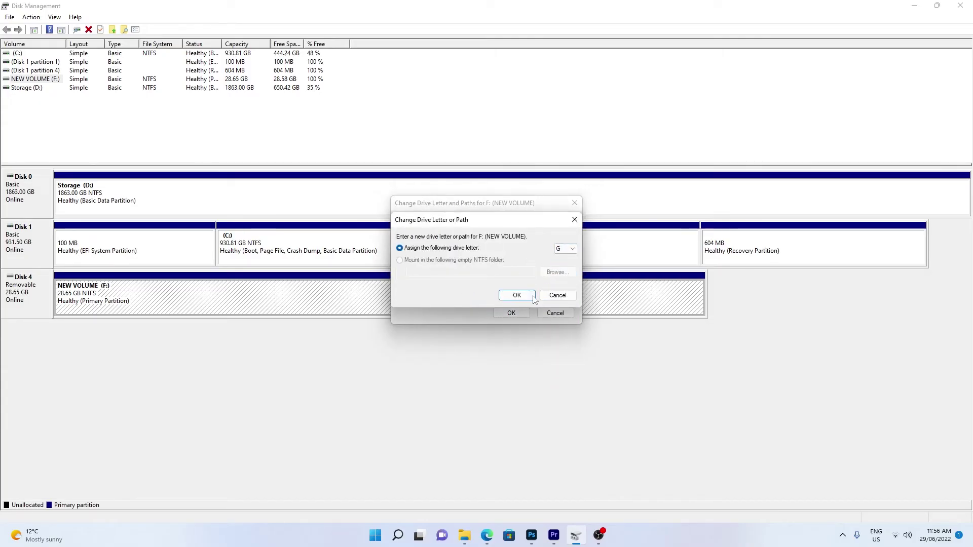
left_click(516, 295)
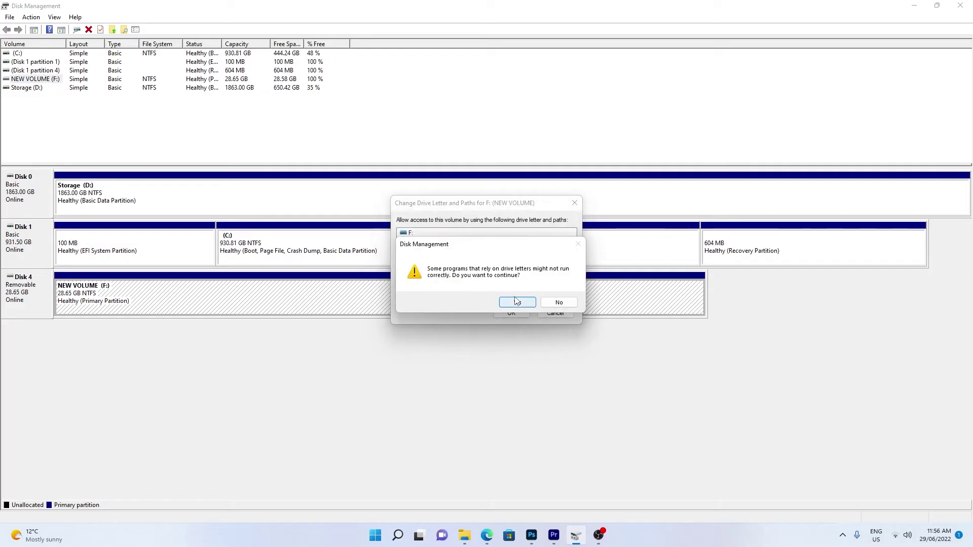
left_click(516, 302)
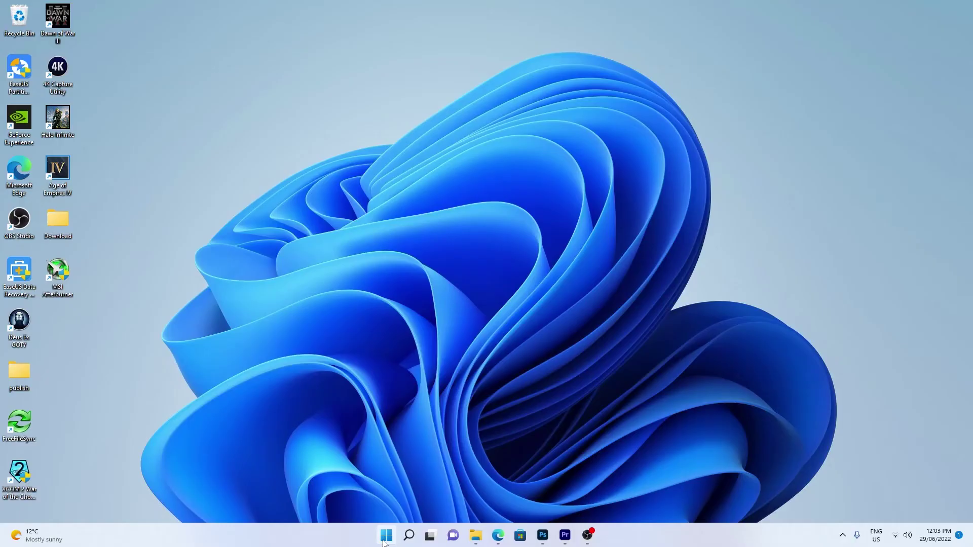
In maximized Device Manager, start a driver update for the Samsung SSD 970 EVO Plus 2TB.
right_click(384, 538)
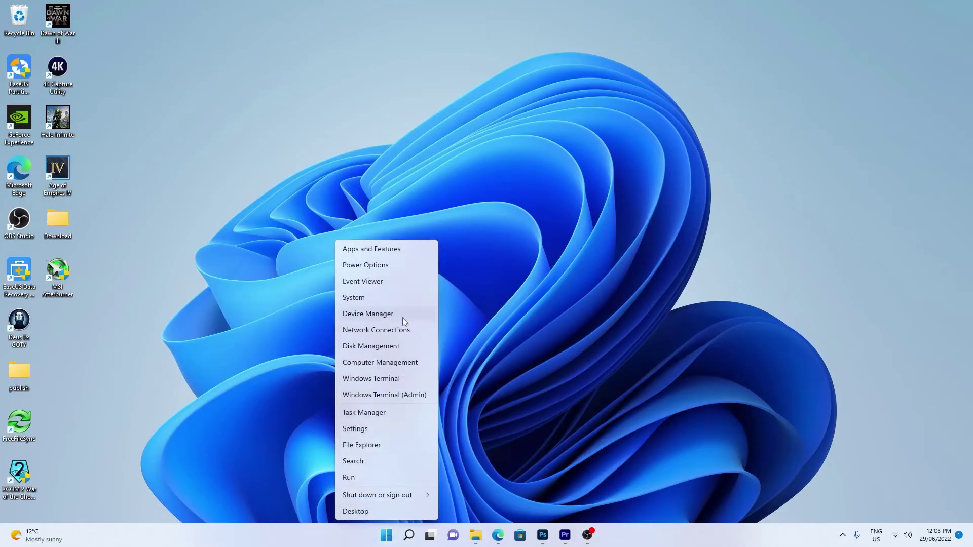
left_click(403, 318)
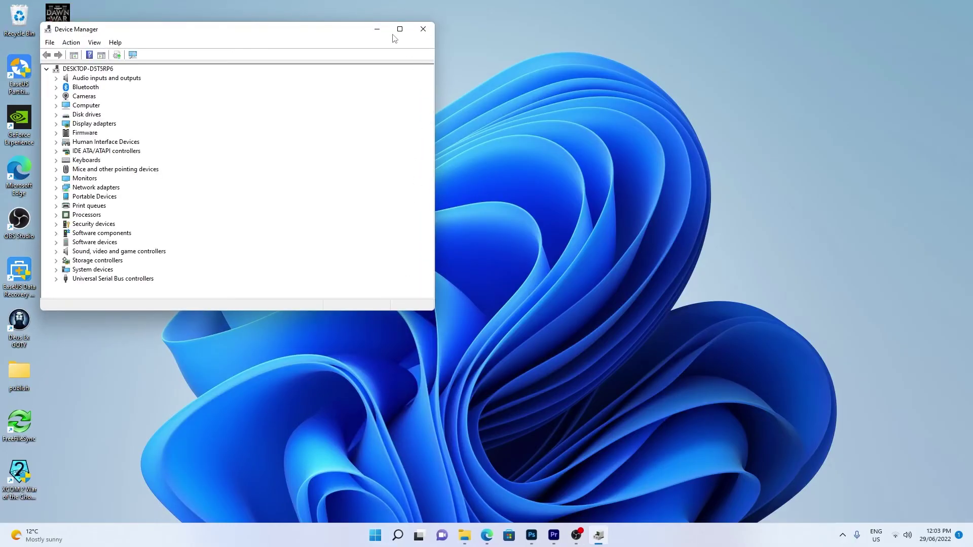
left_click(400, 30)
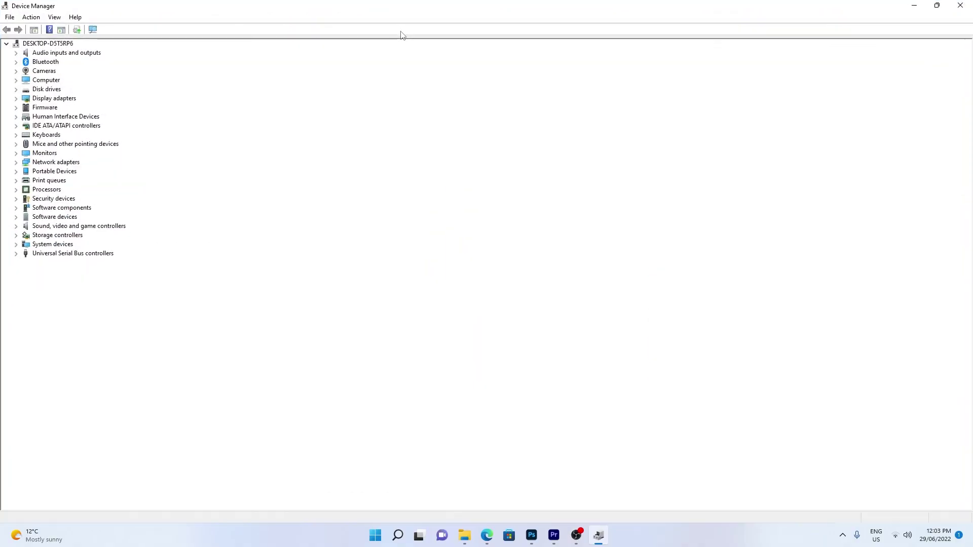
left_click(16, 89)
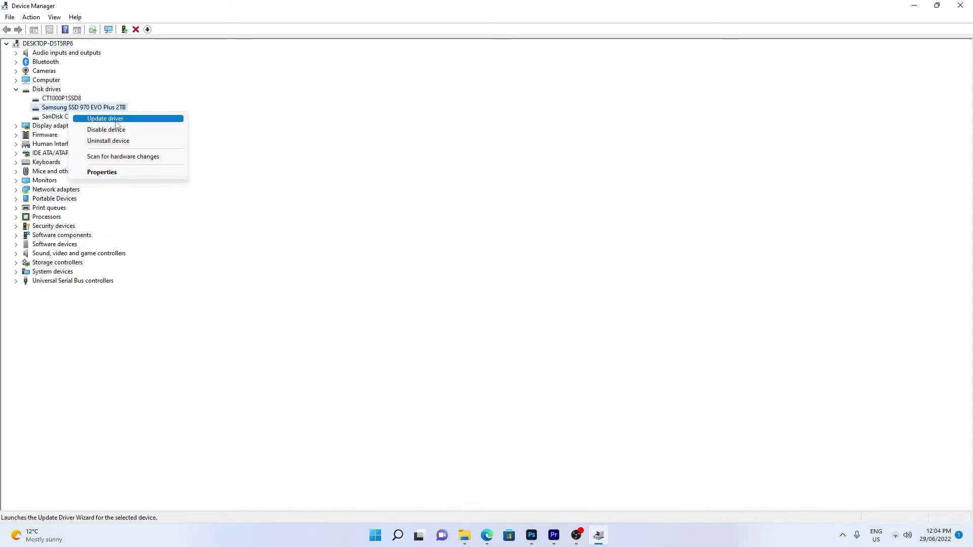
left_click(117, 120)
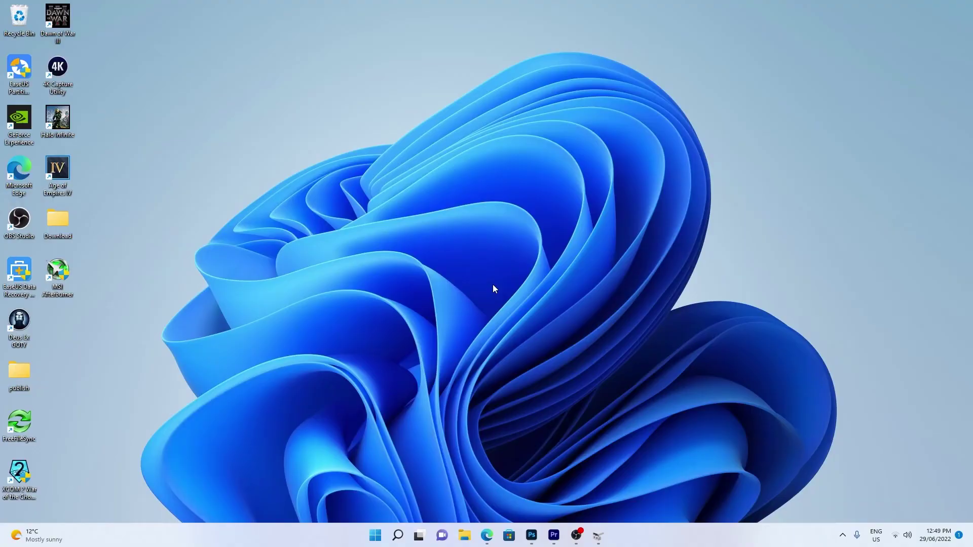
Open Disk Management and initialize Disk 2 with a GPT partition style.
right_click(375, 535)
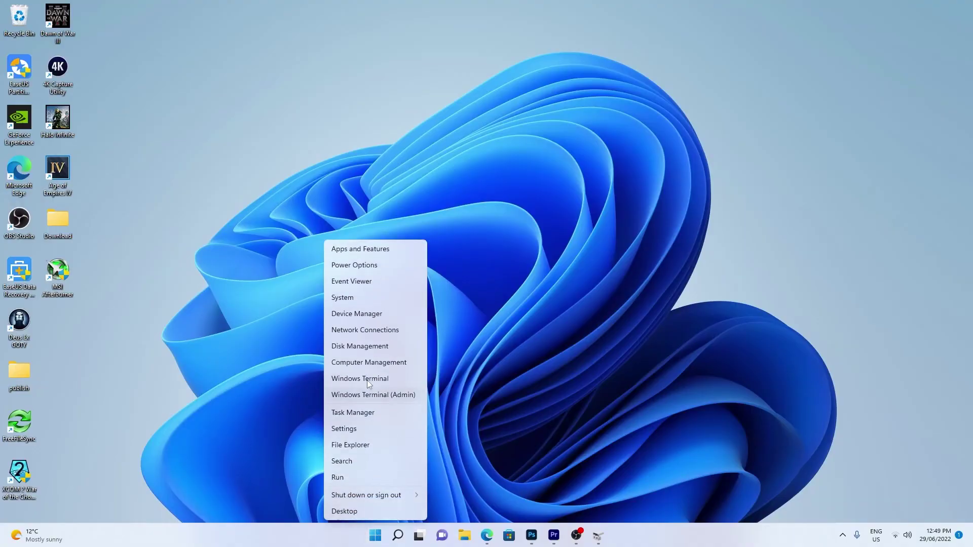
left_click(367, 346)
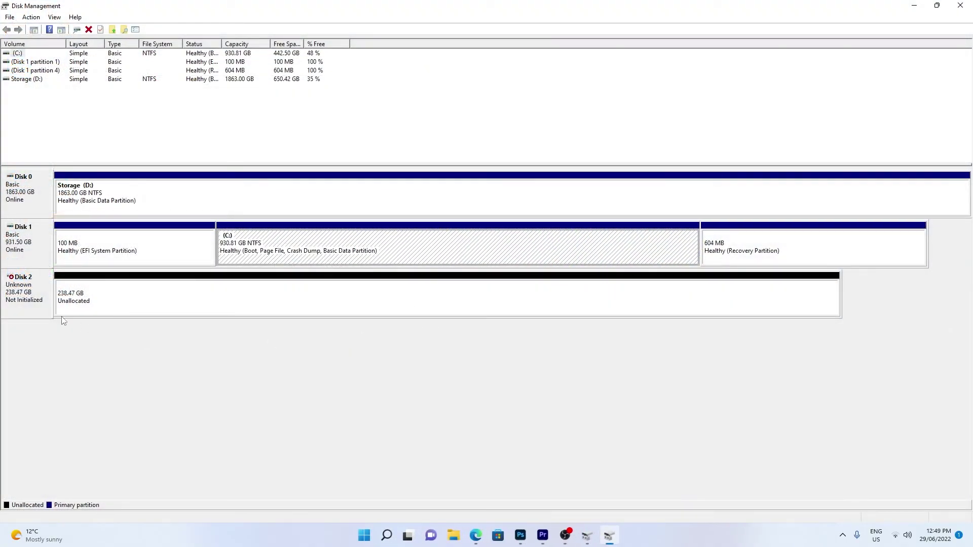
right_click(36, 292)
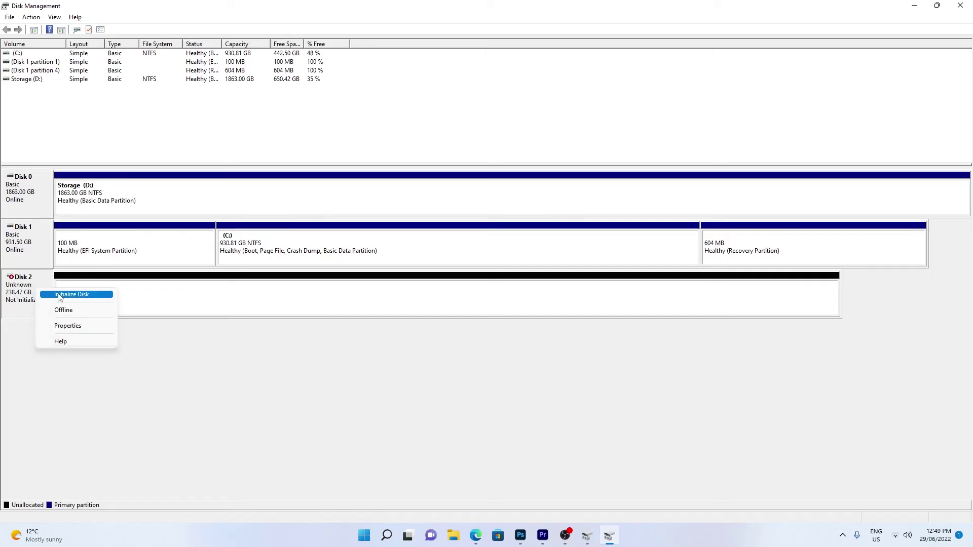
left_click(71, 295)
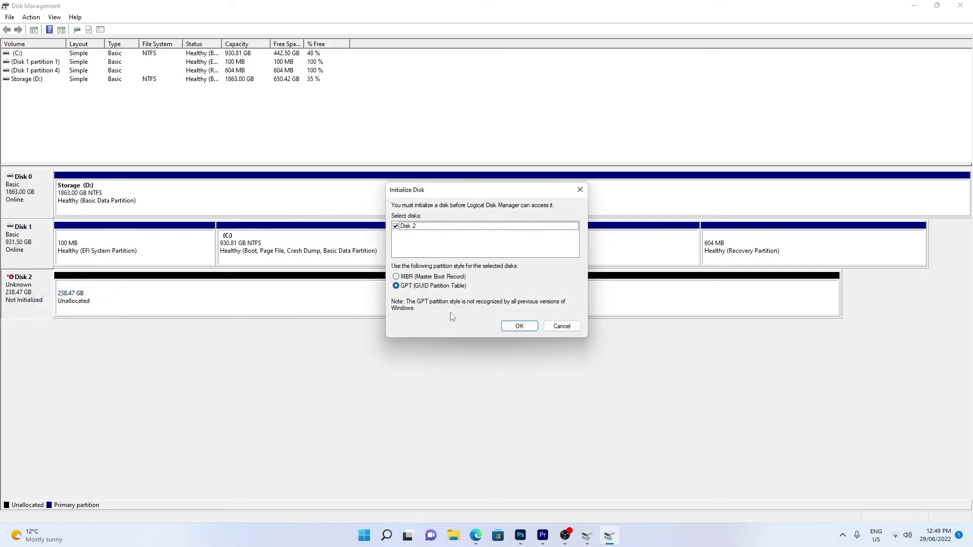
left_click(520, 326)
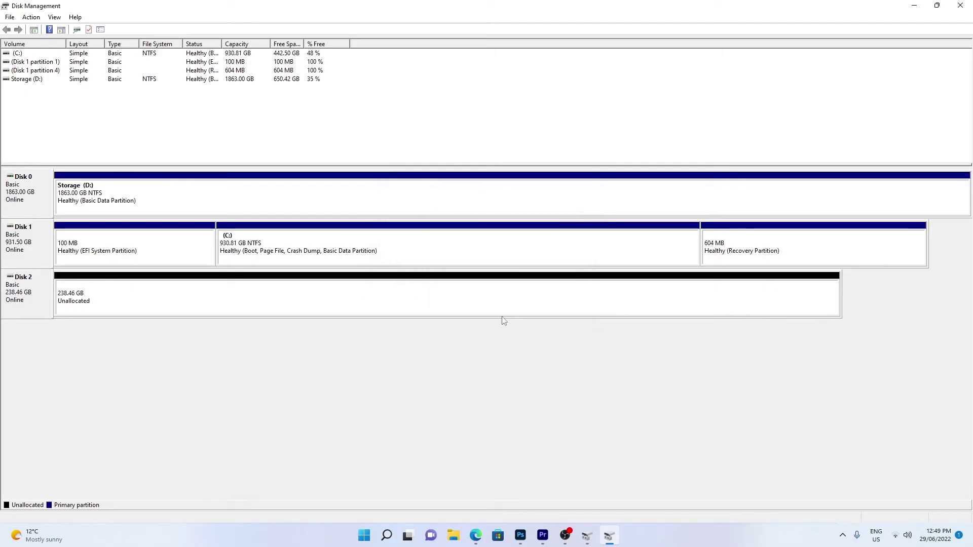
Create a 238.46 GB NTFS simple volume on Disk 2 as drive E:.
right_click(504, 313)
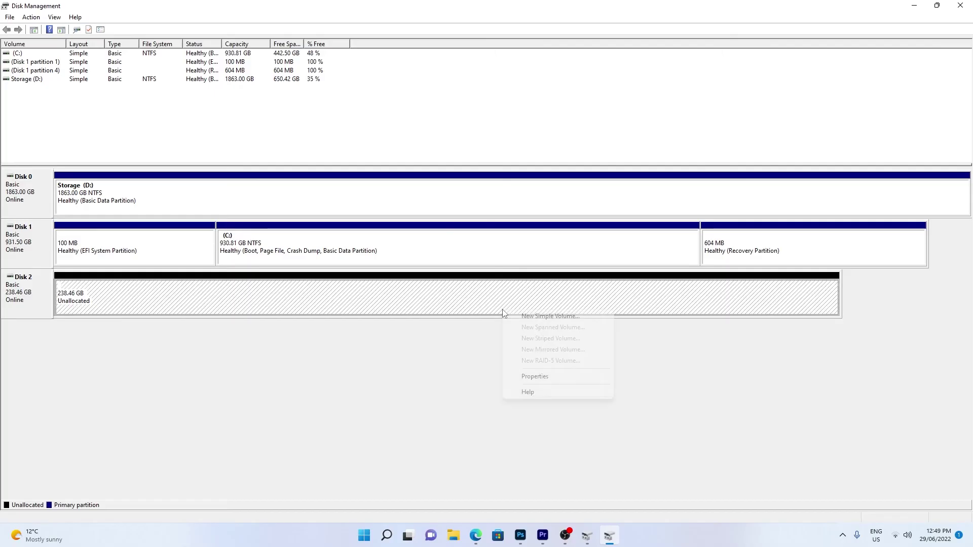
left_click(511, 317)
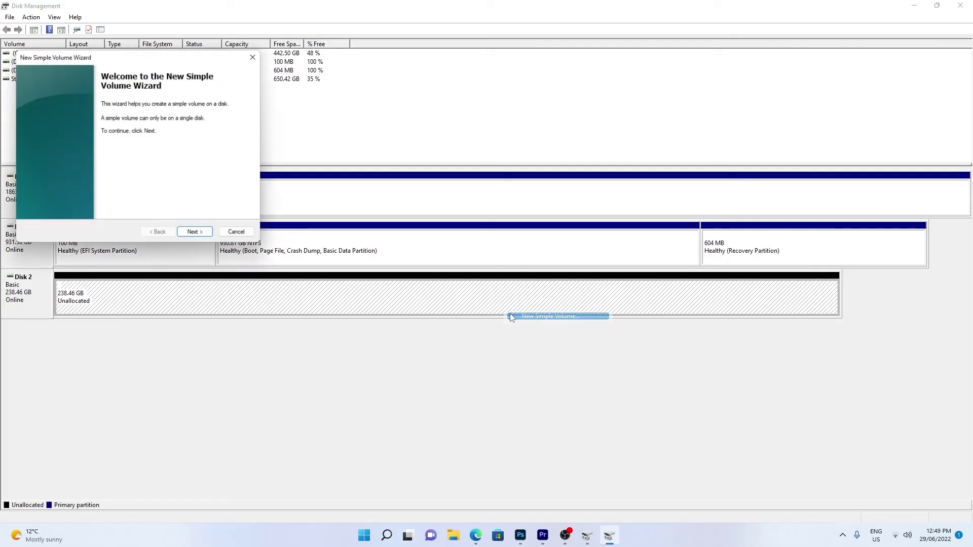
left_click(207, 235)
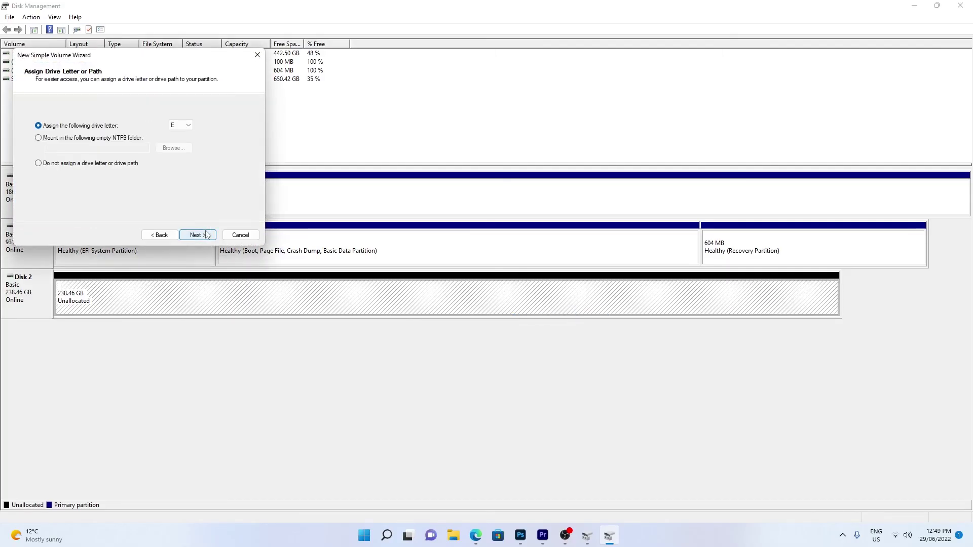
left_click(207, 235)
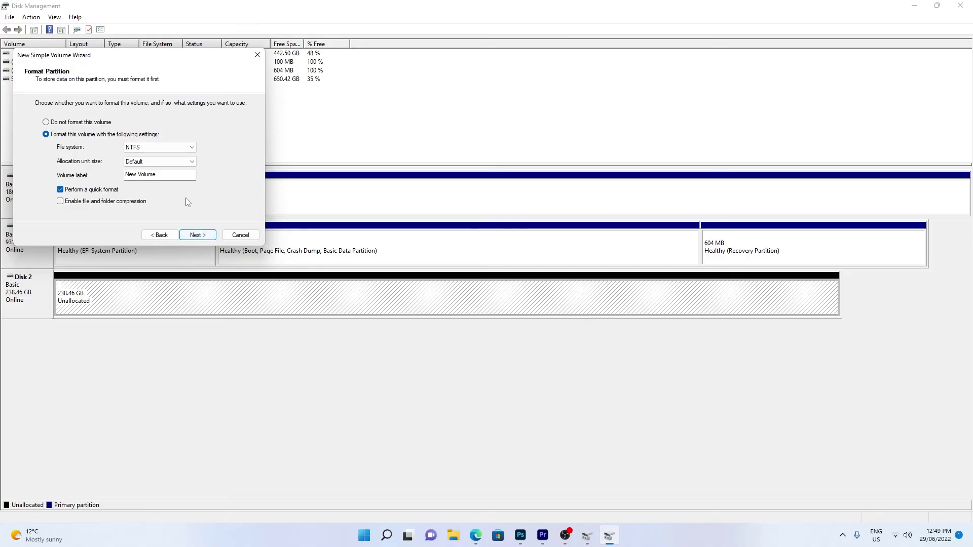
left_click(207, 236)
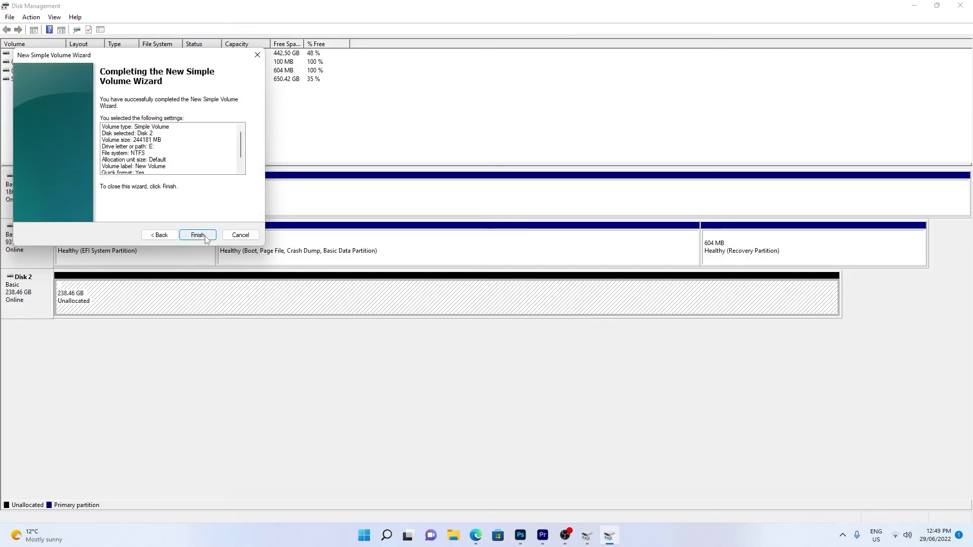
left_click(206, 235)
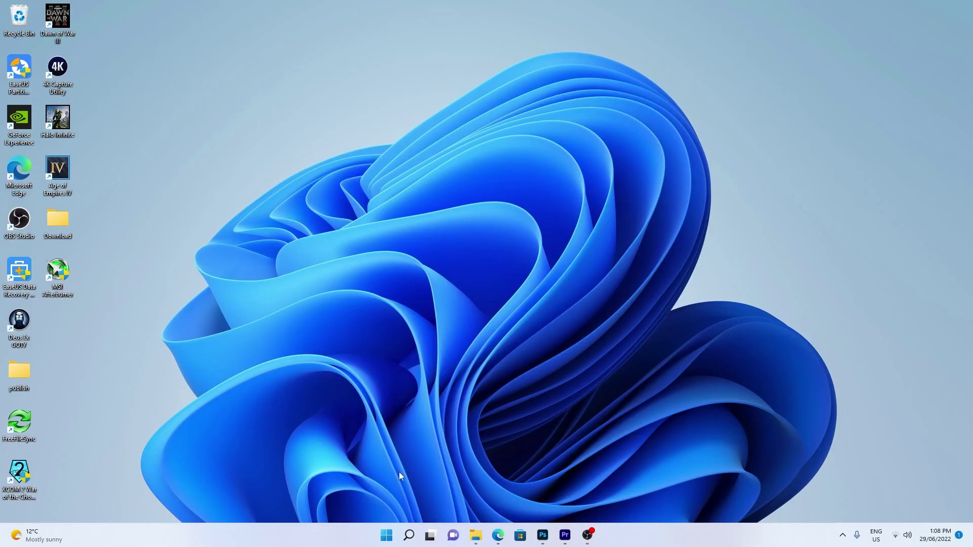
In Device Manager, automatically search for updated drivers for USB Root Hub (USB 3.0).
right_click(386, 537)
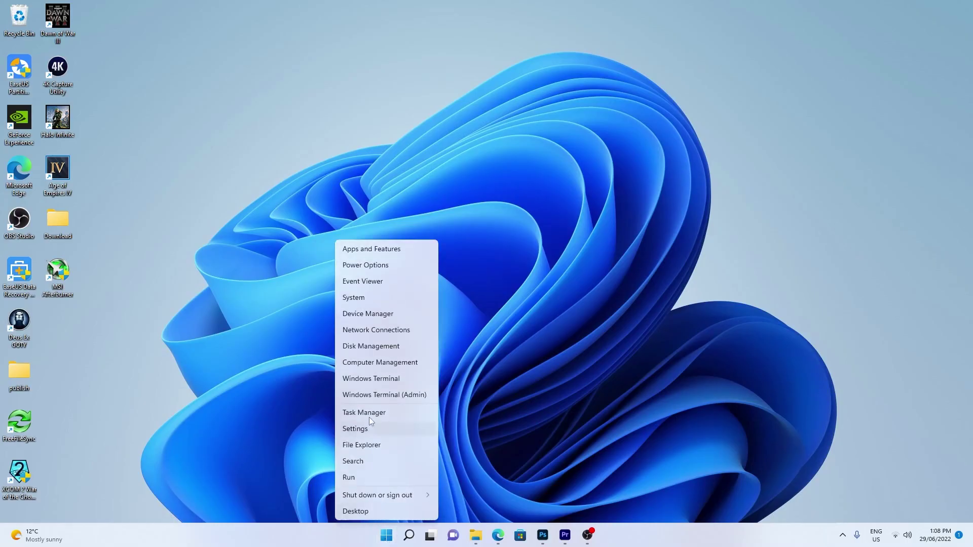
left_click(375, 315)
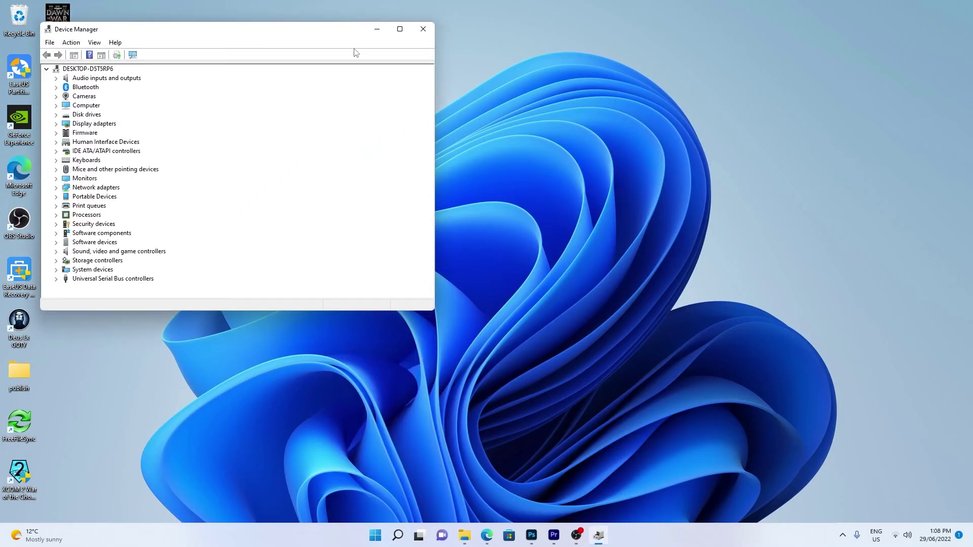
left_click_drag(340, 32, 678, 150)
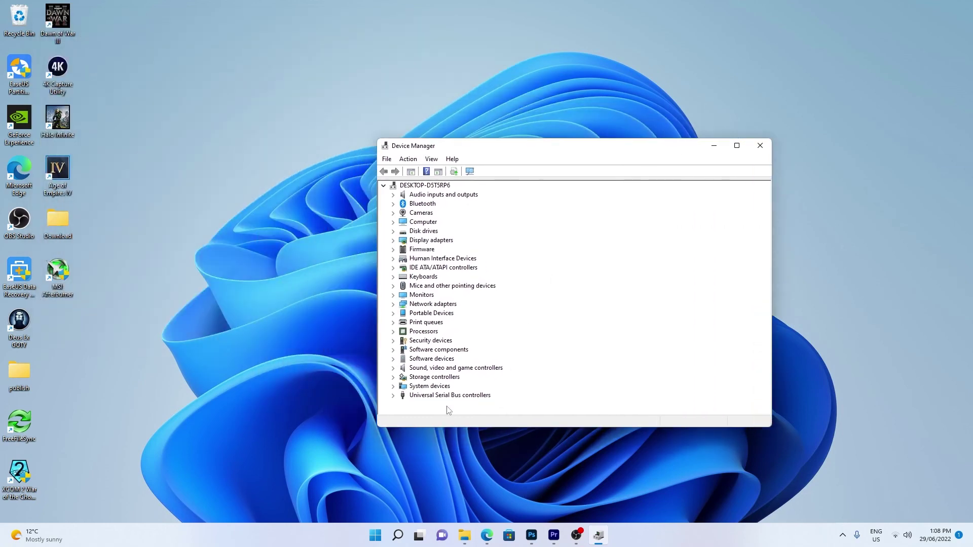
left_click(394, 396)
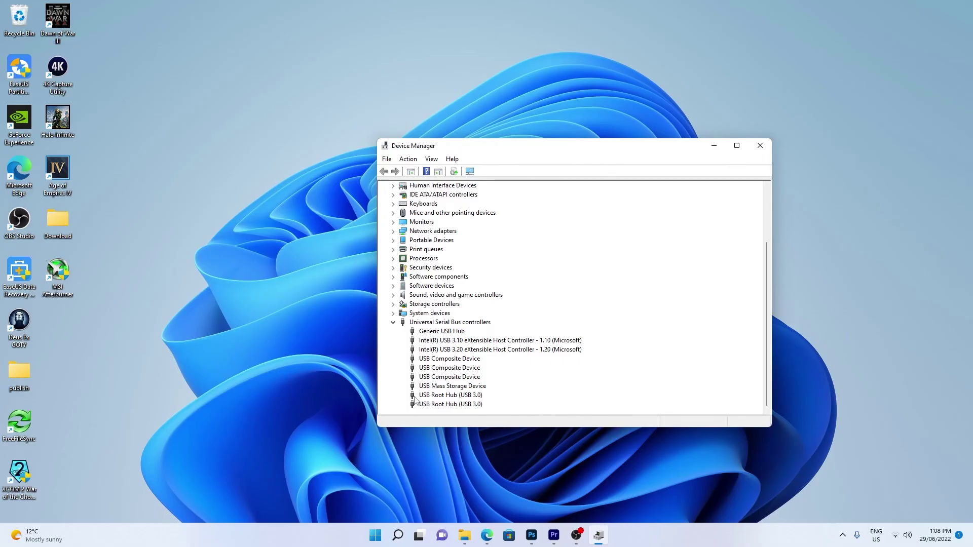
right_click(430, 398)
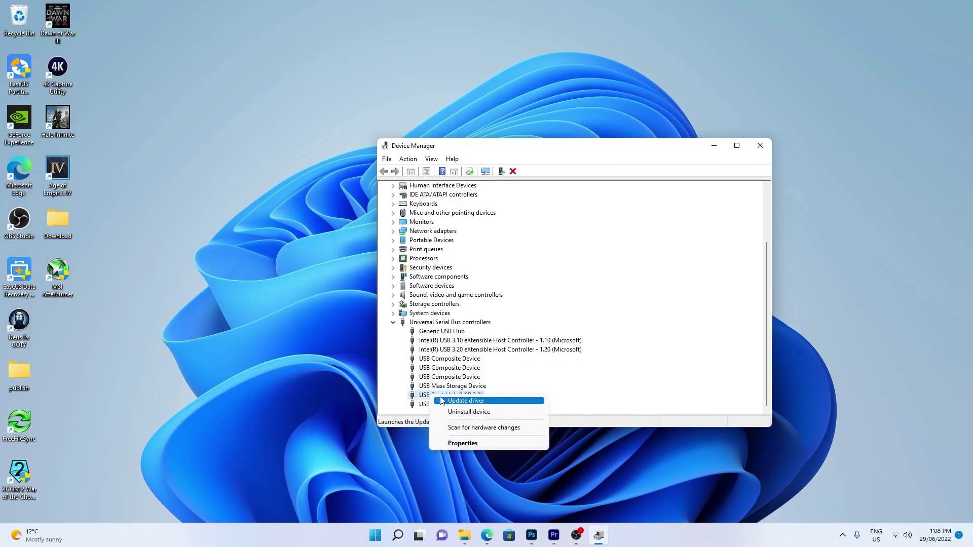
left_click(444, 400)
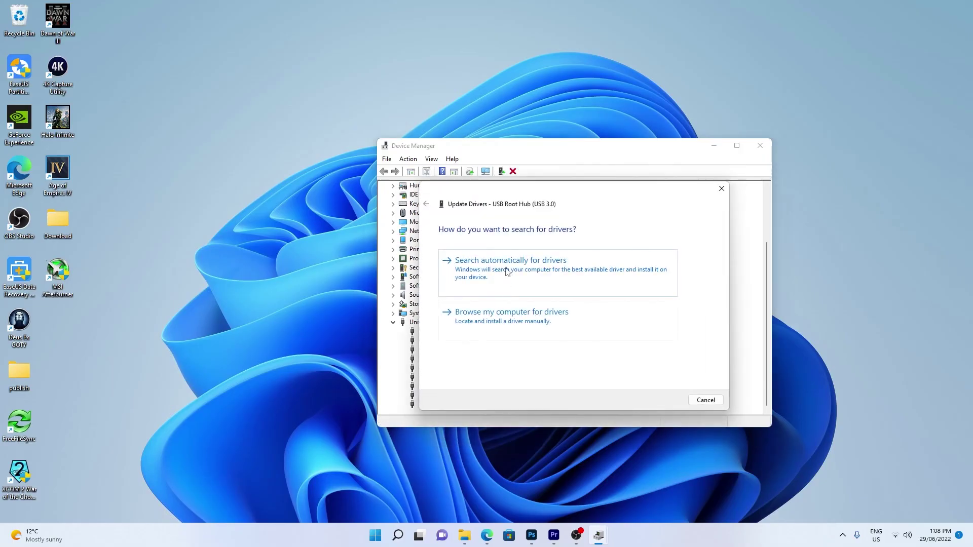
left_click(506, 271)
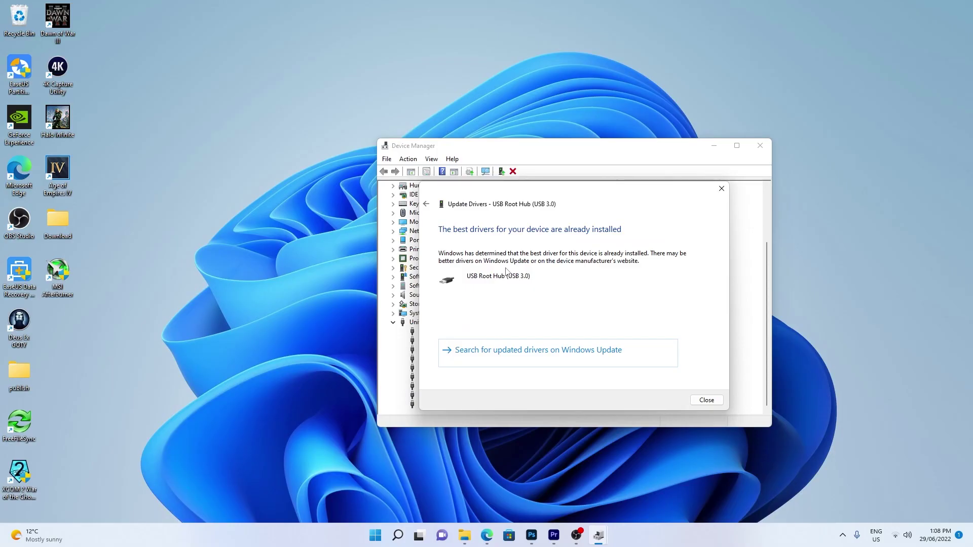